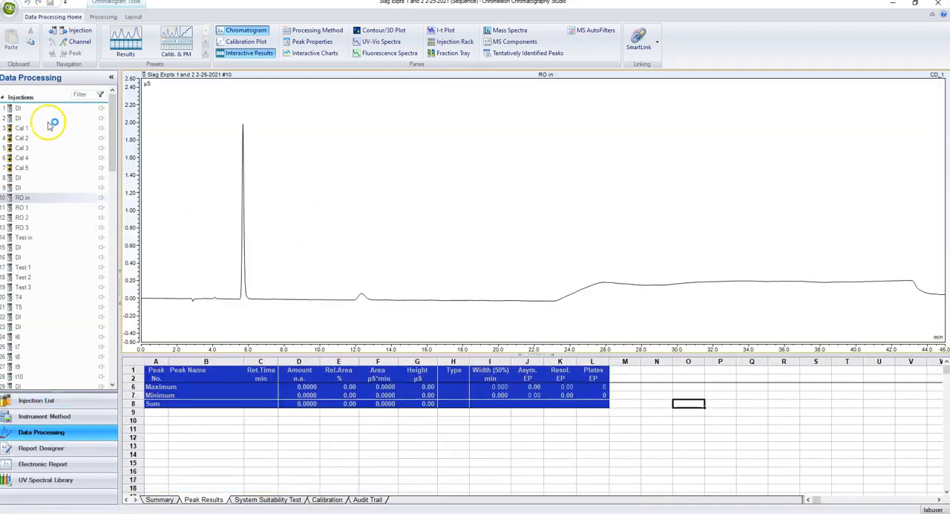
Open the Cal 1 injection and close the interactive results pane so only its chromatogram is shown
click(25, 130)
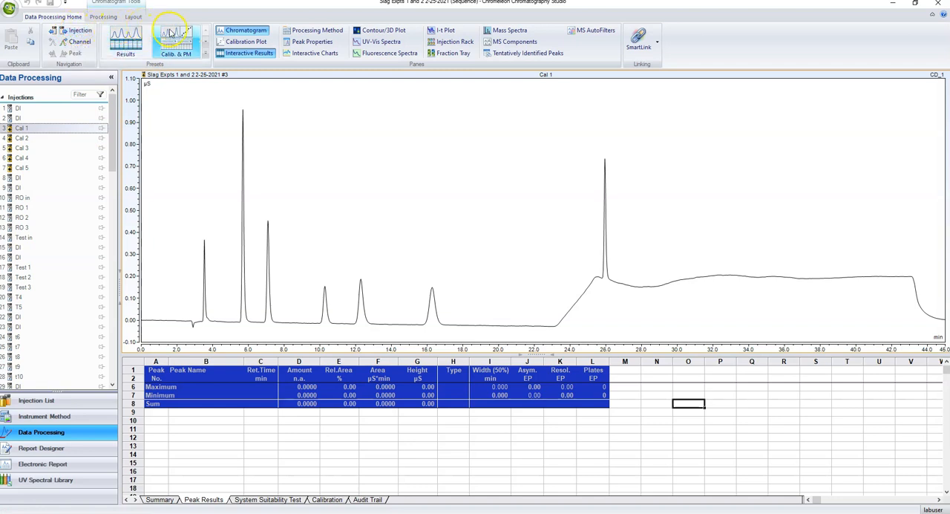
click(250, 58)
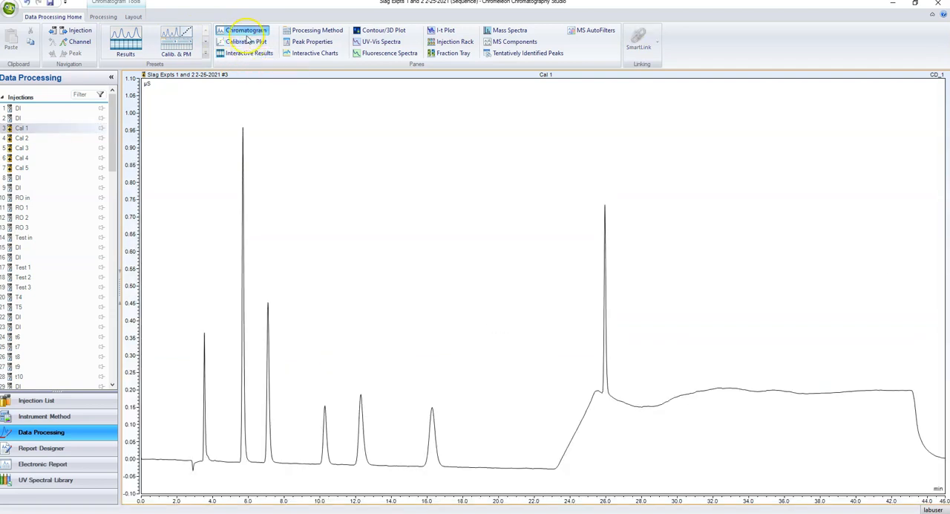
click(247, 33)
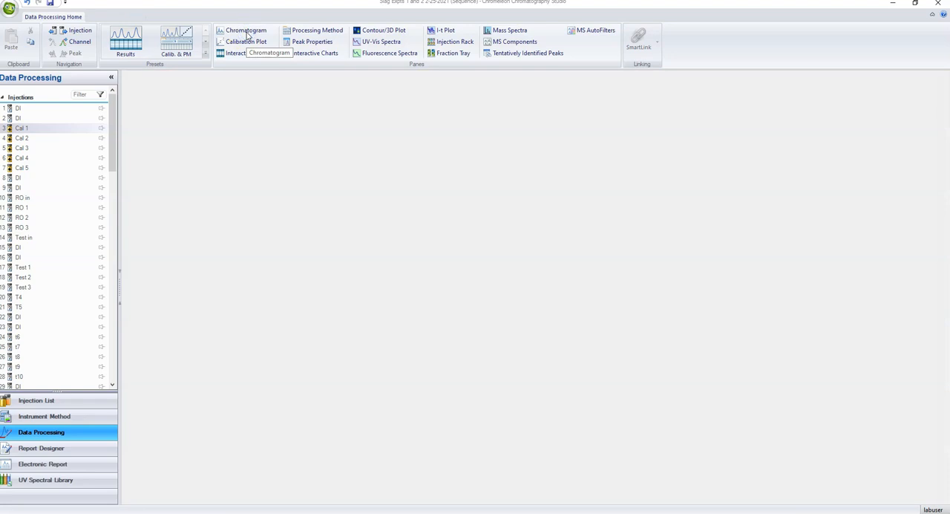
click(256, 34)
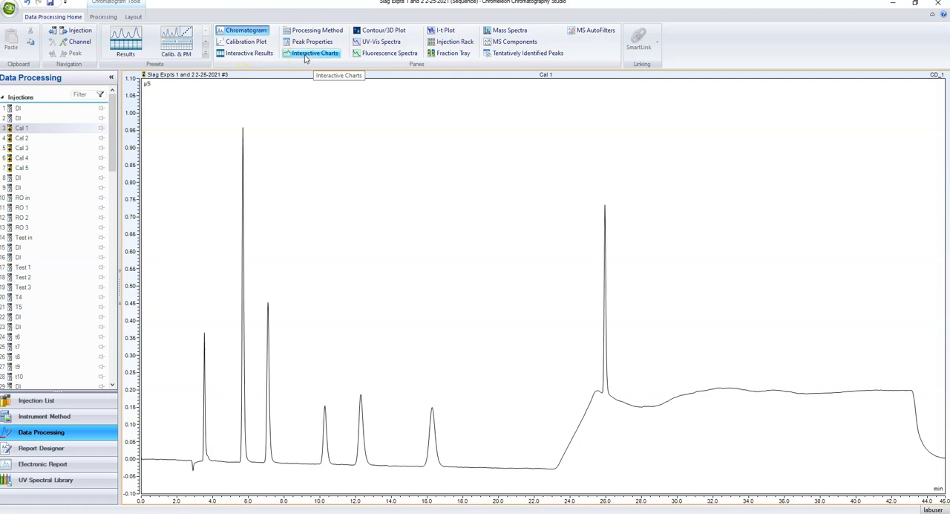
click(251, 52)
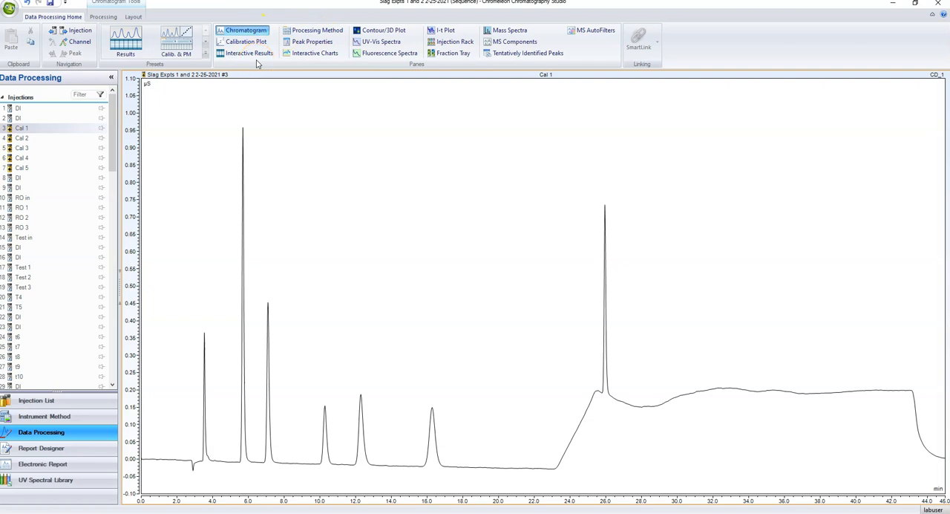
Start a new processing method from the Basic Quantitative layout template
click(306, 30)
click(550, 320)
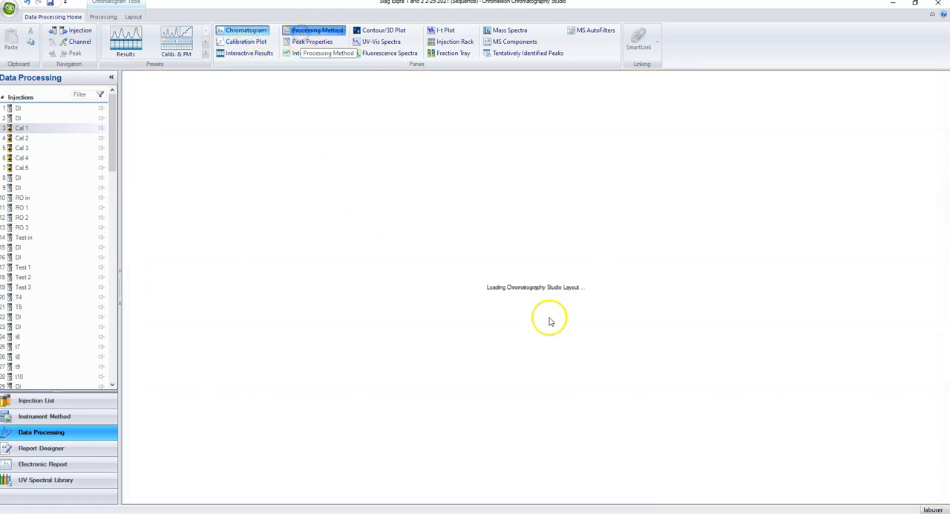
mouse_move(512, 228)
mouse_down()
mouse_move(511, 241)
mouse_move(510, 233)
mouse_up()
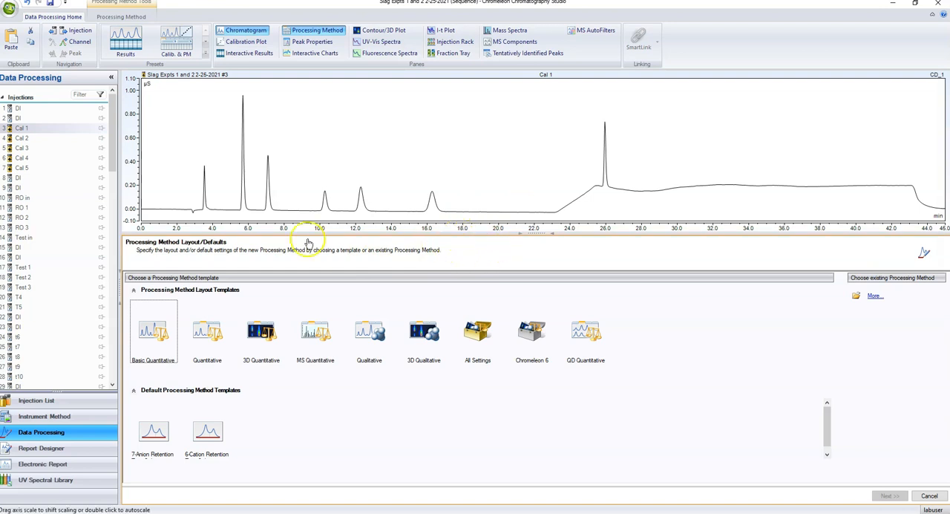
click(152, 333)
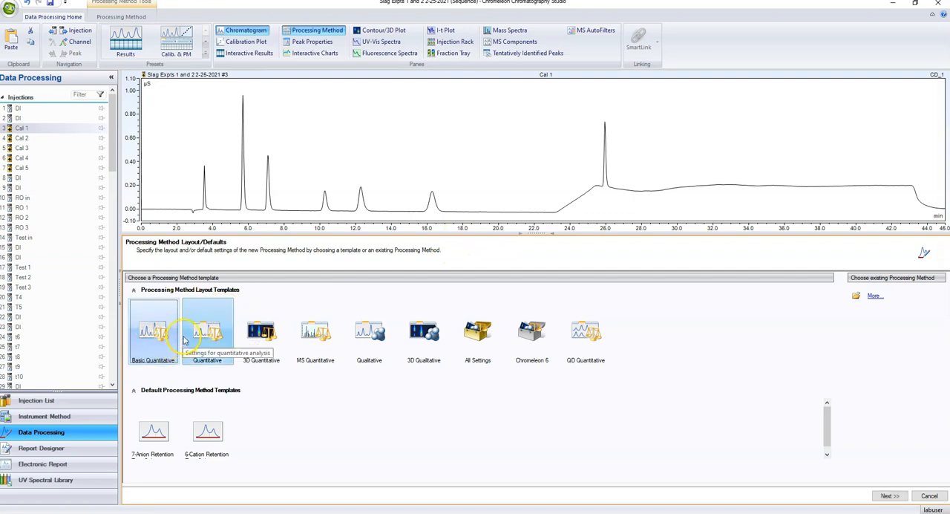
click(889, 496)
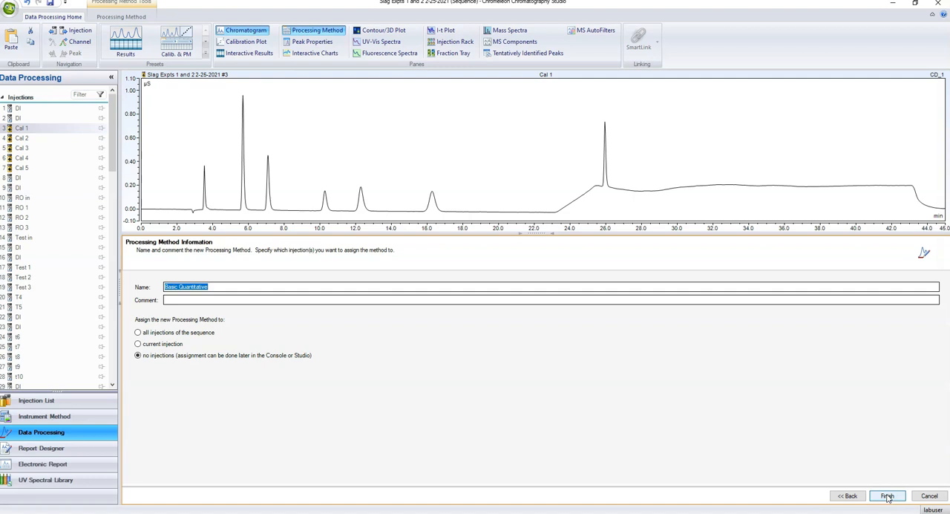
Name the processing method "anions test", assign it to all injections of the sequence, and create it
click(138, 333)
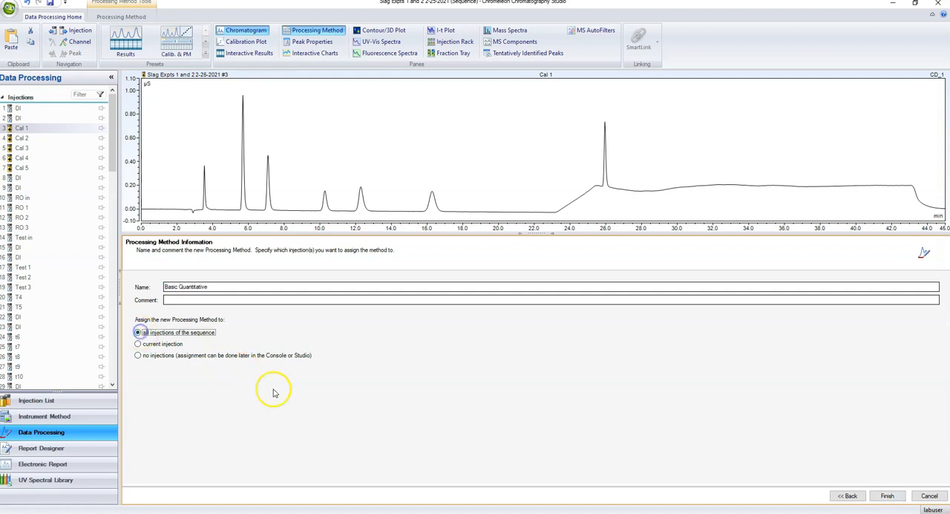
click(222, 285)
drag(222, 286, 152, 287)
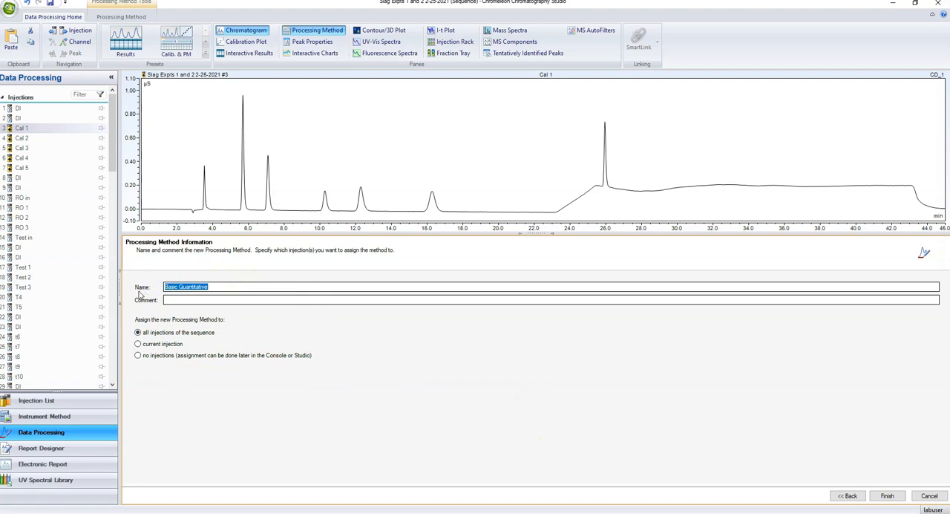
text(anions test)
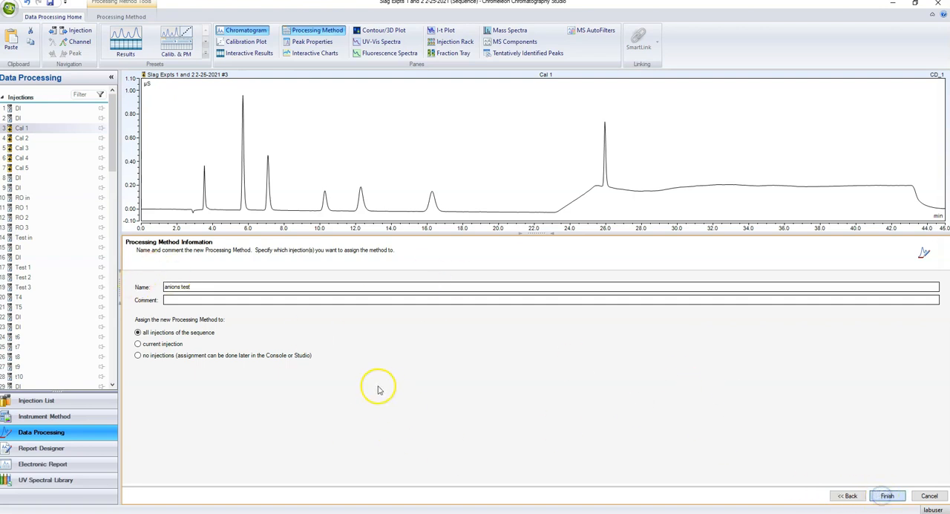
key(Return)
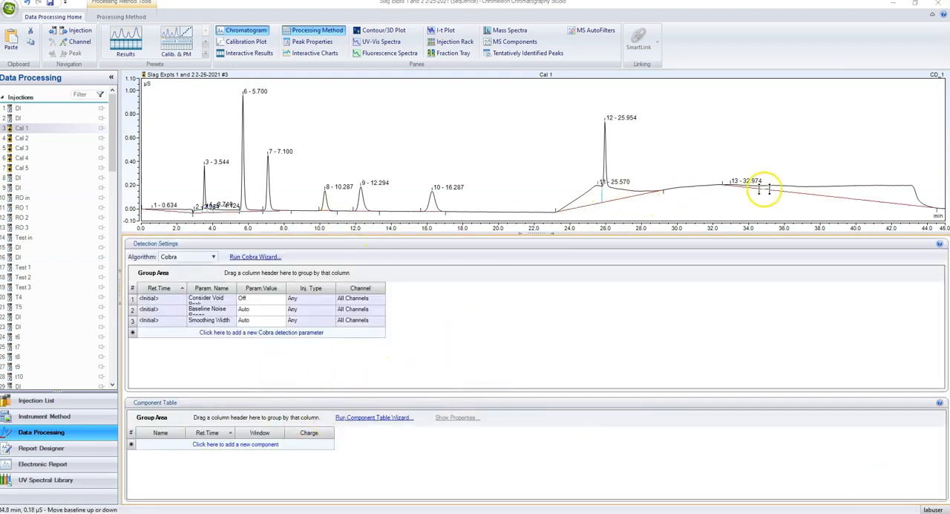
With Cal 3 displayed, append a Cobra detection parameter for Minimum Area with a value of 0.01
click(22, 137)
click(29, 150)
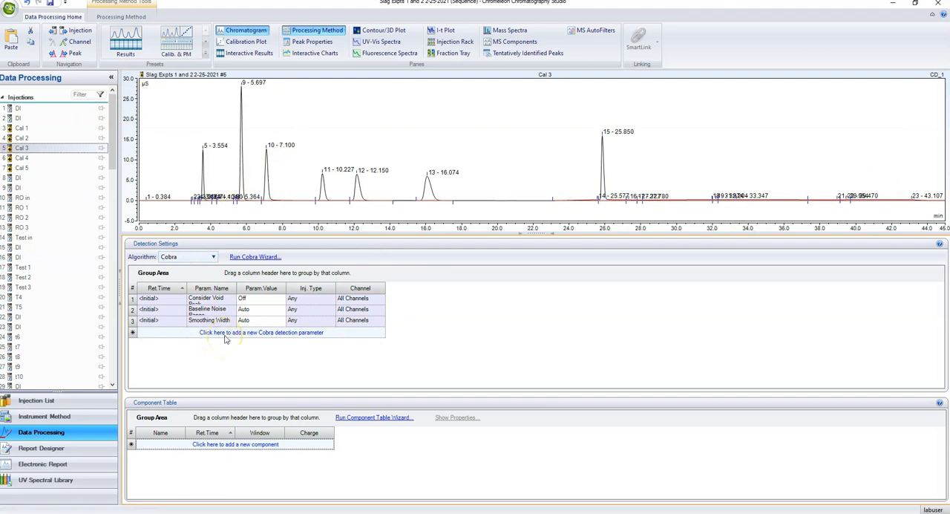
click(252, 333)
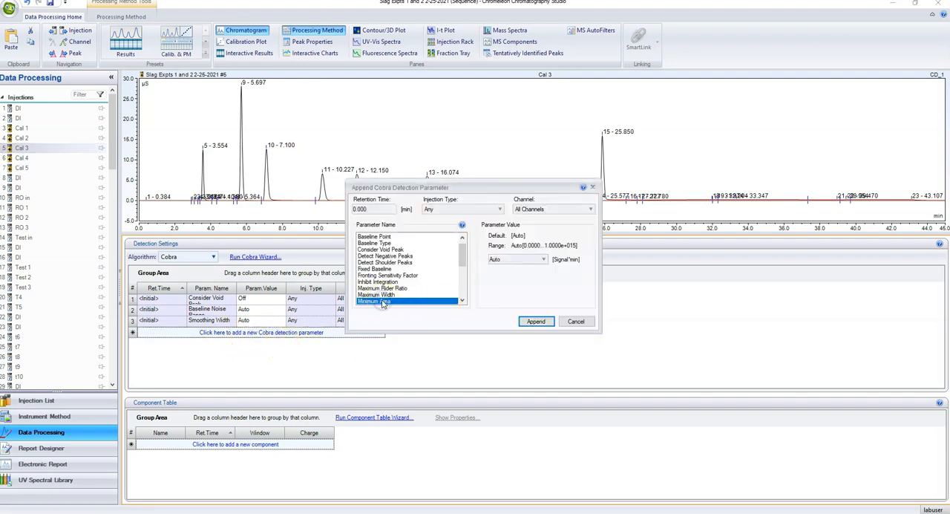
click(509, 260)
double_click(499, 260)
text(.01)
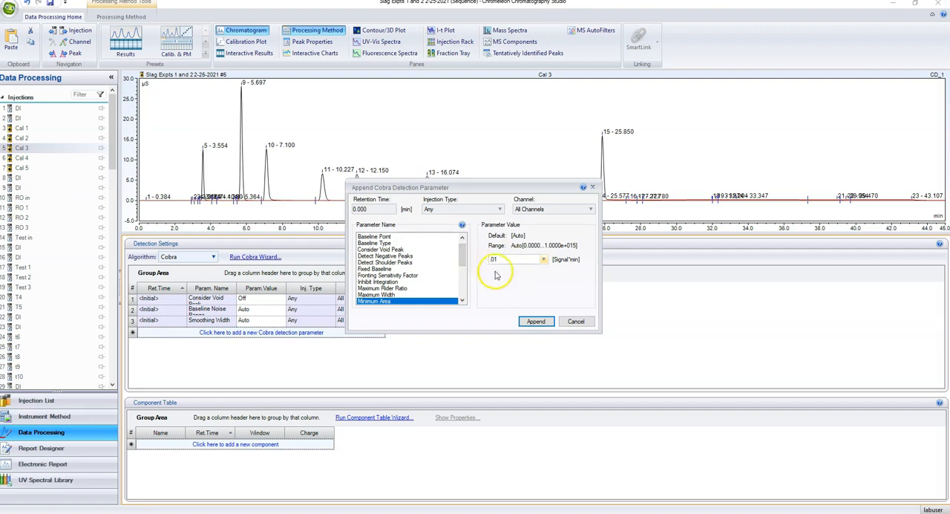
click(536, 321)
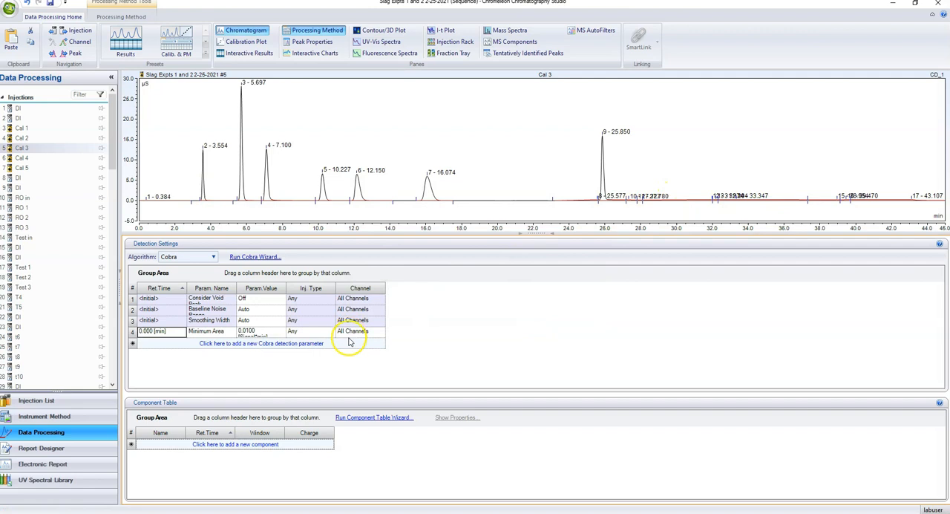
Edit the Minimum Area detection parameter to 0.02 and check the small peaks near the 25.850 min peak
click(249, 331)
double_click(249, 331)
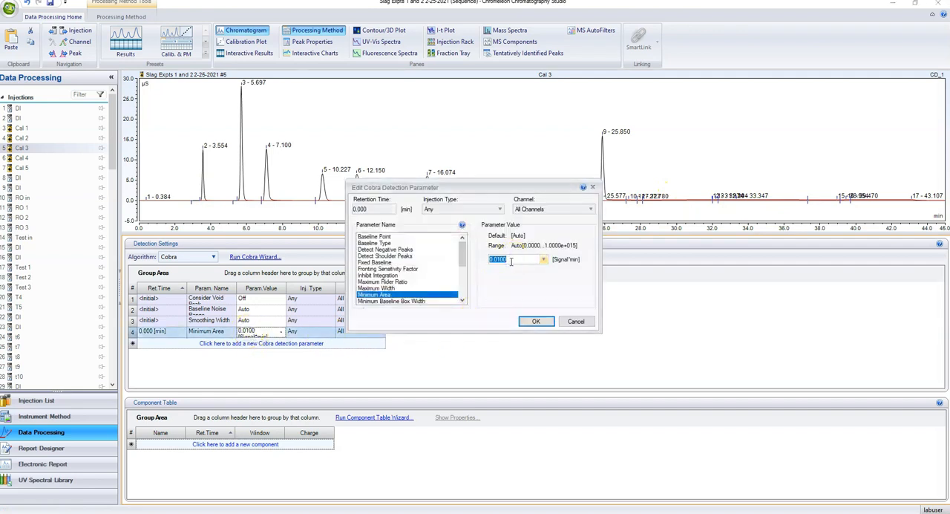
click(535, 321)
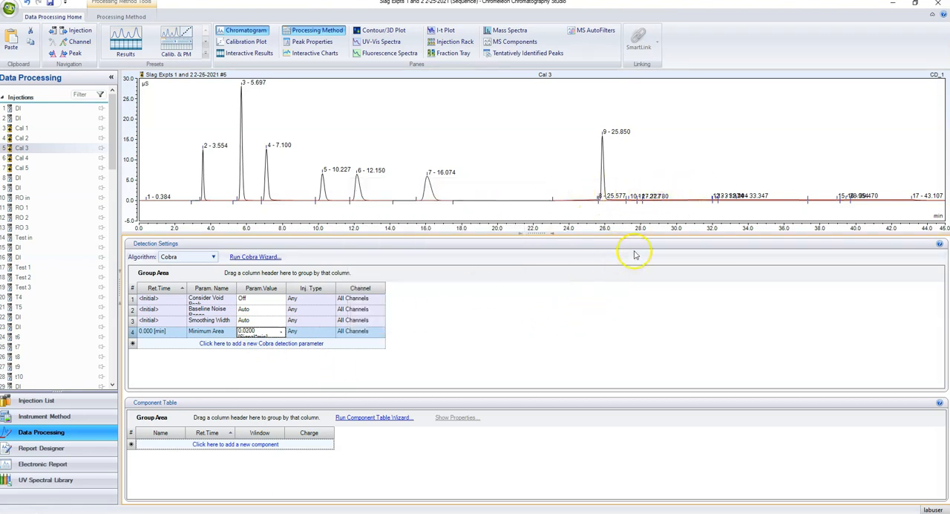
click(636, 197)
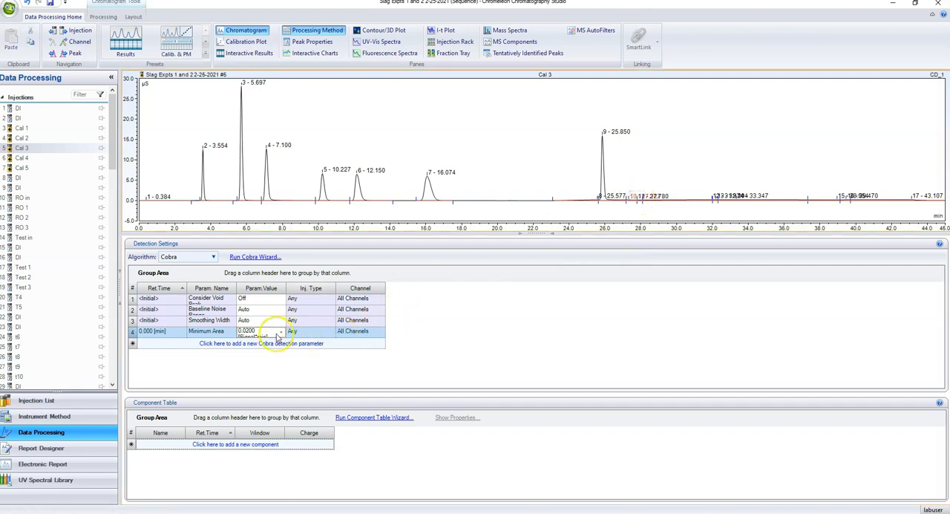
Set the Minimum Area detection parameter to 0.03 and display the Cal 1 injection
click(252, 330)
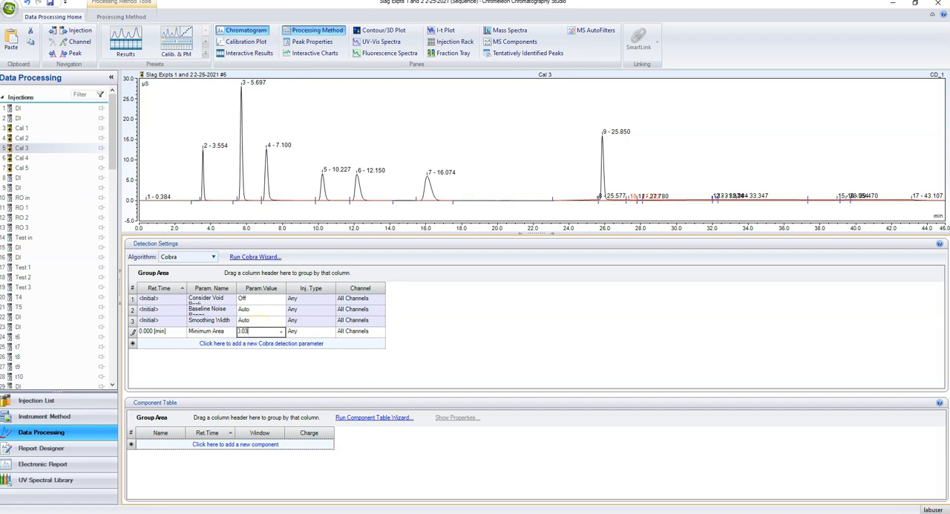
key(Return)
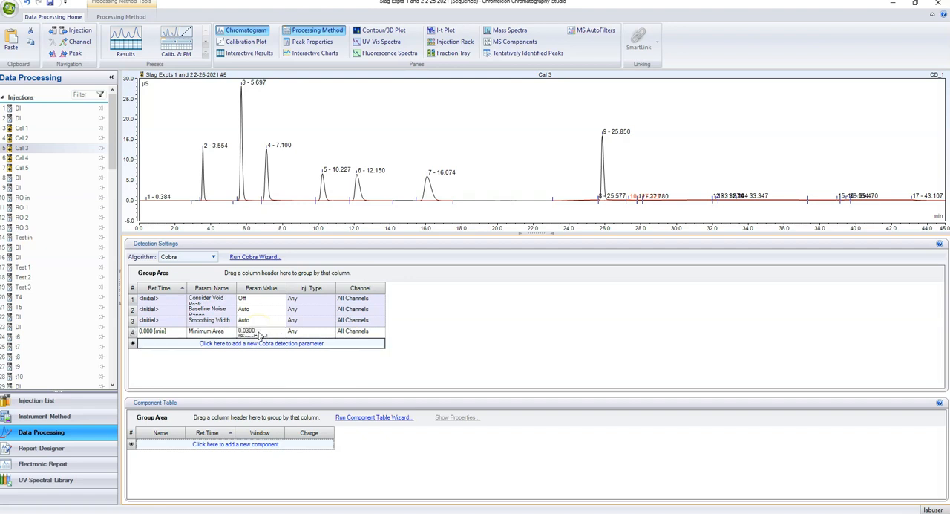
click(41, 129)
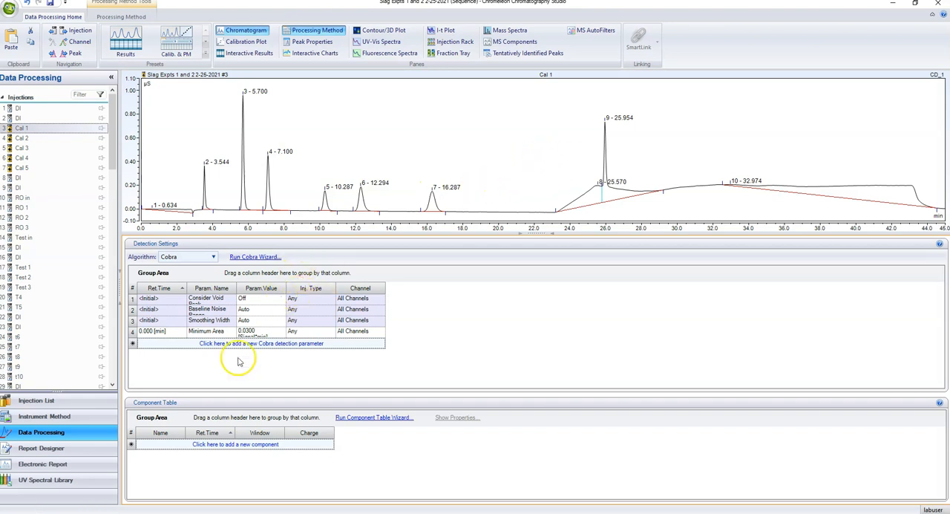
Create a component named F in the component table with a retention time of 3.5 min
click(242, 445)
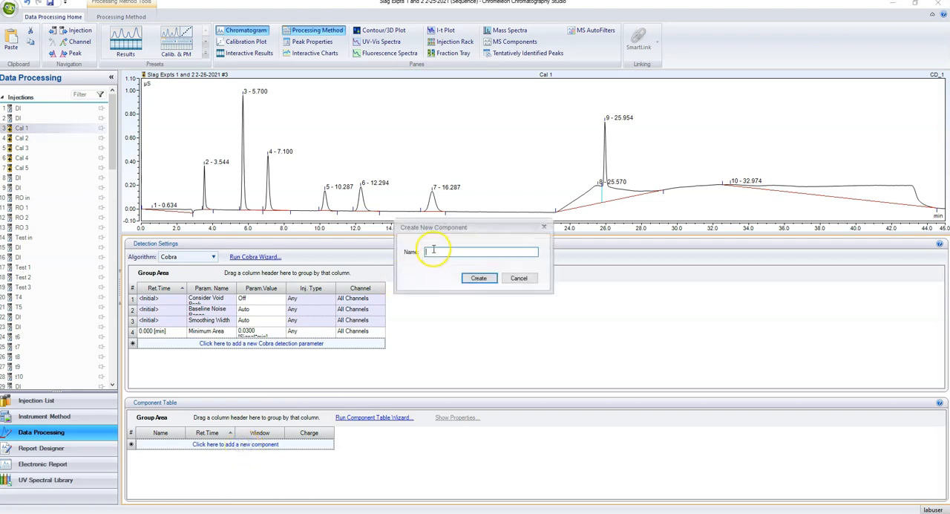
text(F)
click(478, 277)
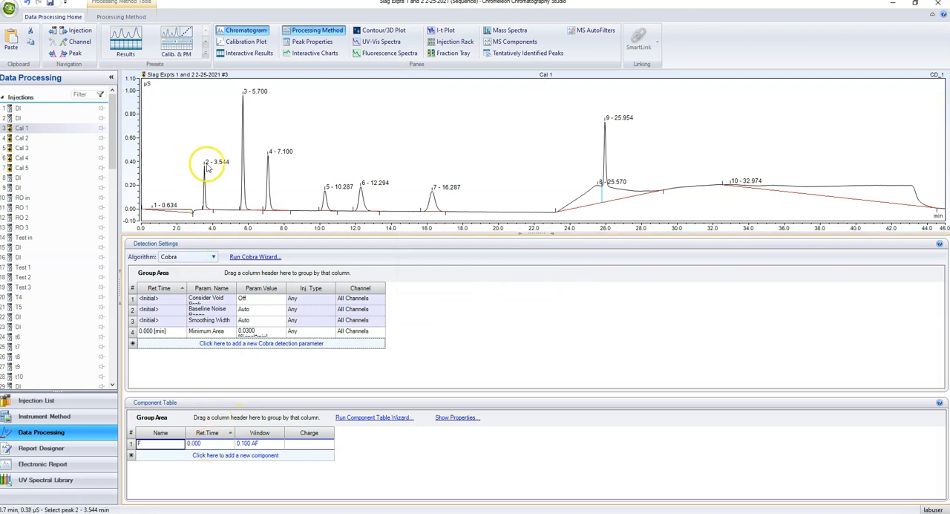
click(209, 443)
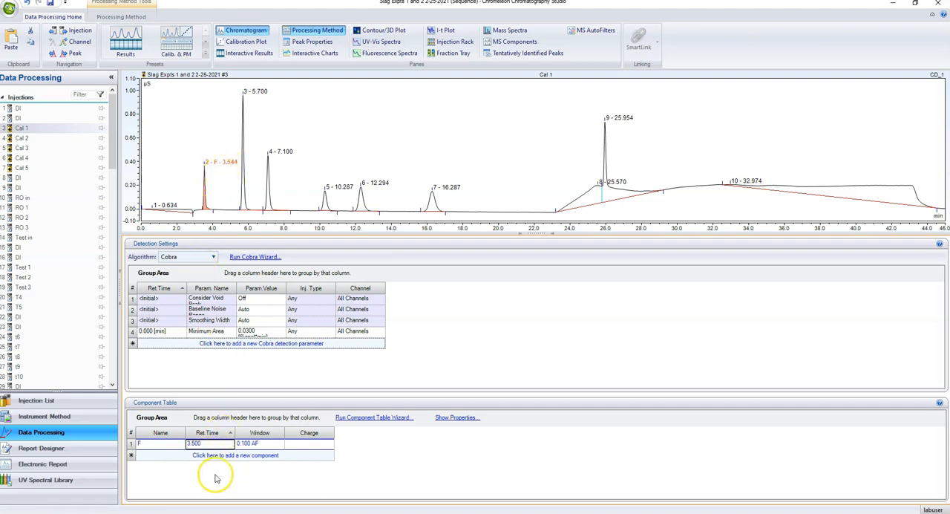
Create a component named Cl with a retention time of 5.7 min
click(205, 454)
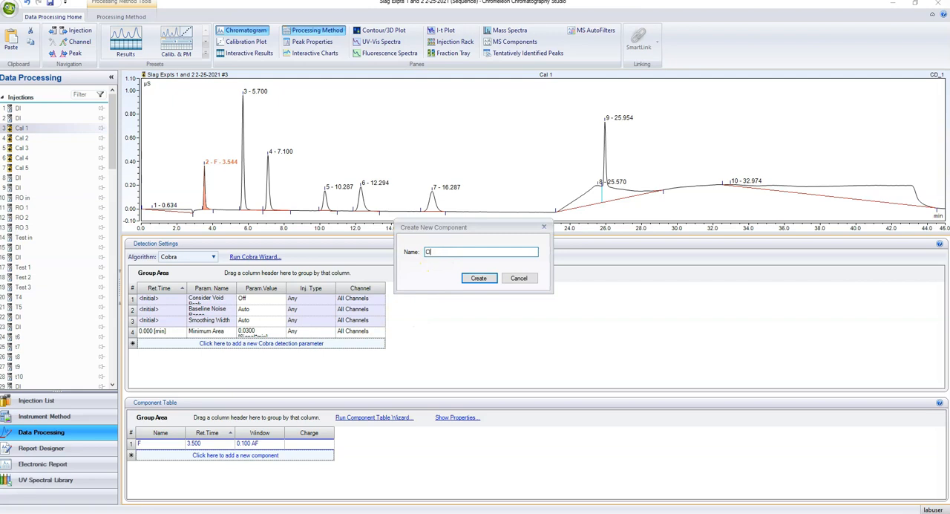
click(478, 278)
click(210, 454)
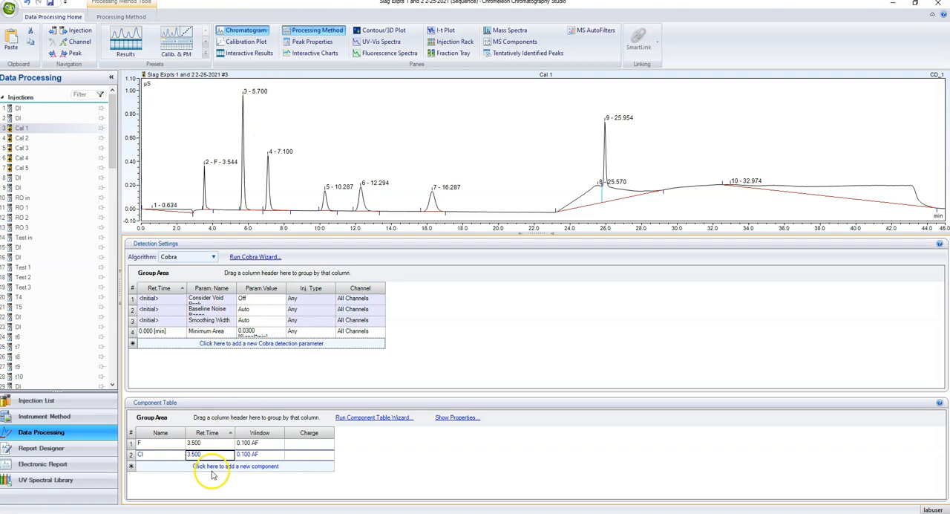
text(5.7)
key(Return)
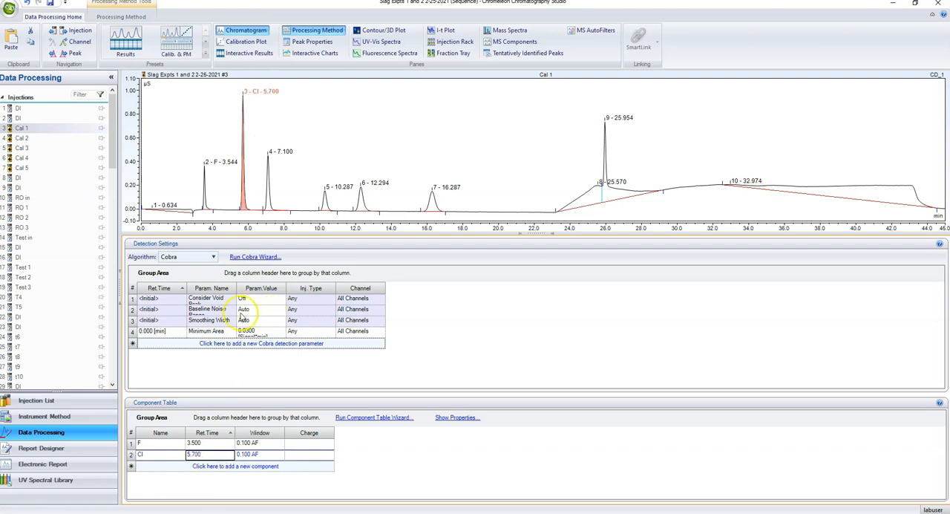
Create a component named Br with a retention time of 7.1 min
click(227, 467)
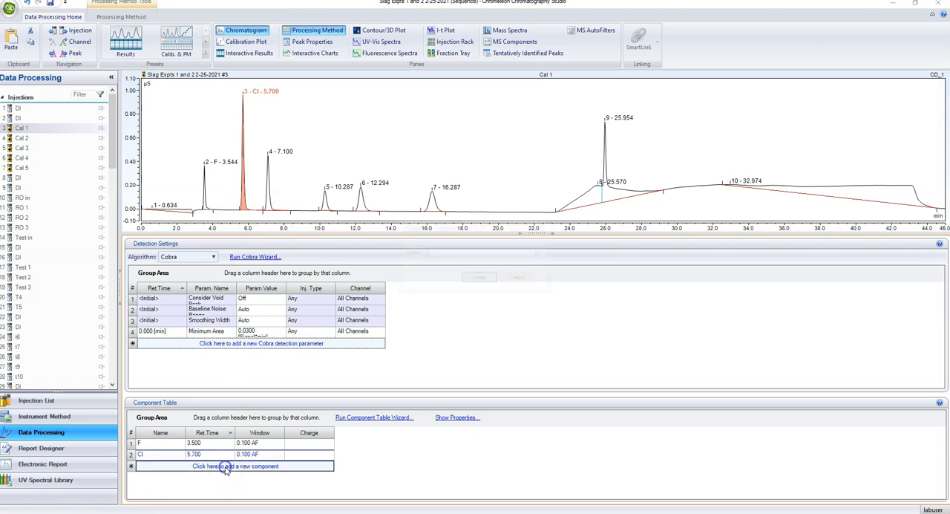
text(Br)
key(Return)
Create a component named NO2 with a retention time of 10.2 min
click(170, 476)
text(NO2)
key(Return)
click(216, 476)
text(10.2)
Create a component named NO3 with a retention time of 12.3 min
click(218, 488)
text(NO3)
key(Return)
click(216, 488)
text(12.3)
Create a component named SO4 with a retention time of 16.2 min
click(204, 496)
text(SO4)
key(Return)
click(195, 492)
text(16.2)
Create a component named PO4 with a retention time of 25.9 min
click(208, 496)
text(PO4)
key(Return)
click(216, 496)
text(25.9)
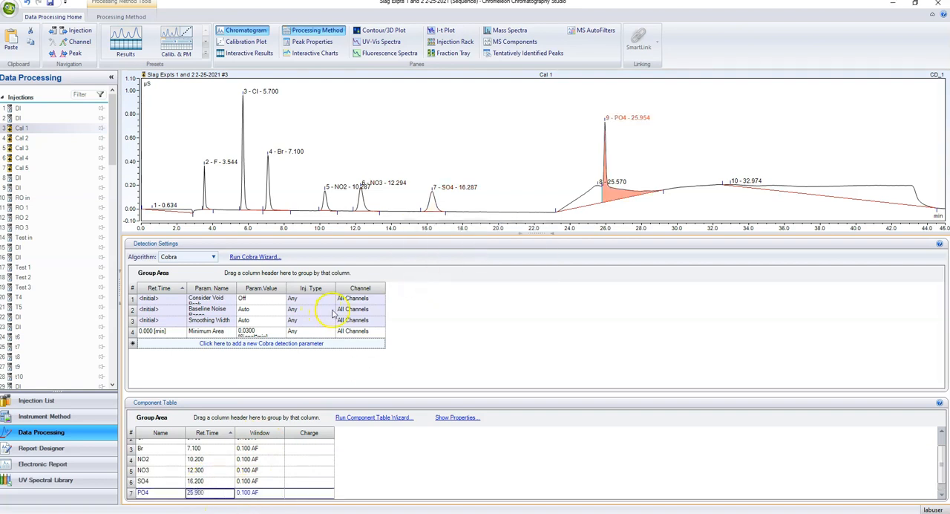
scroll(263, 462, up, 1)
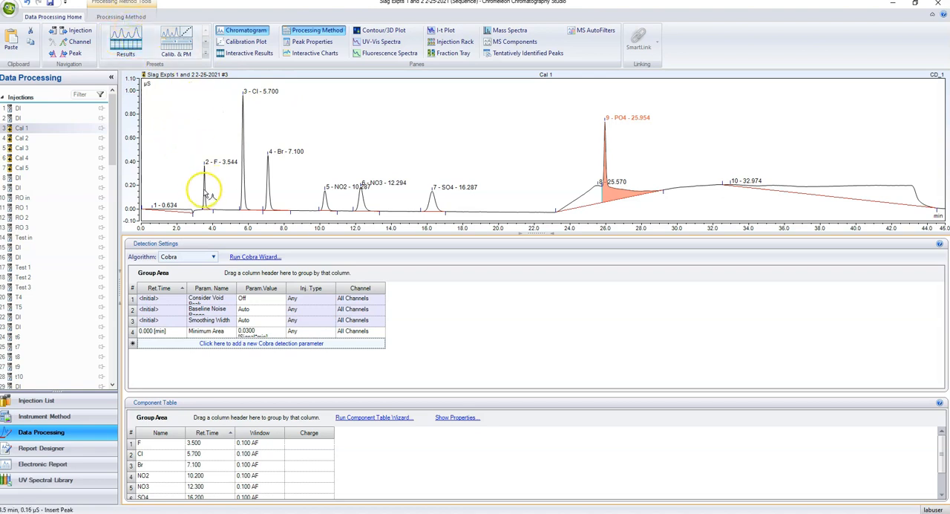
Display the component peak windows above the Cal 1 chromatogram
click(123, 16)
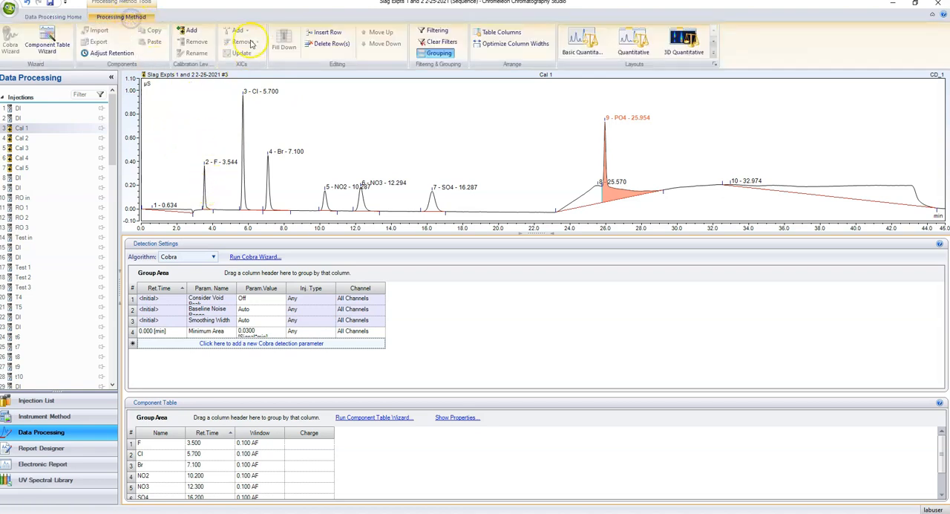
click(67, 16)
click(148, 186)
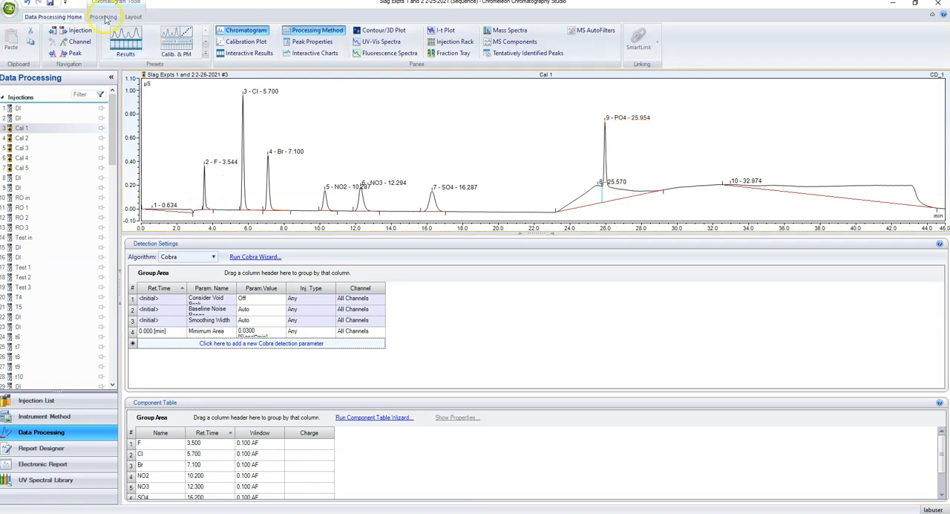
click(103, 16)
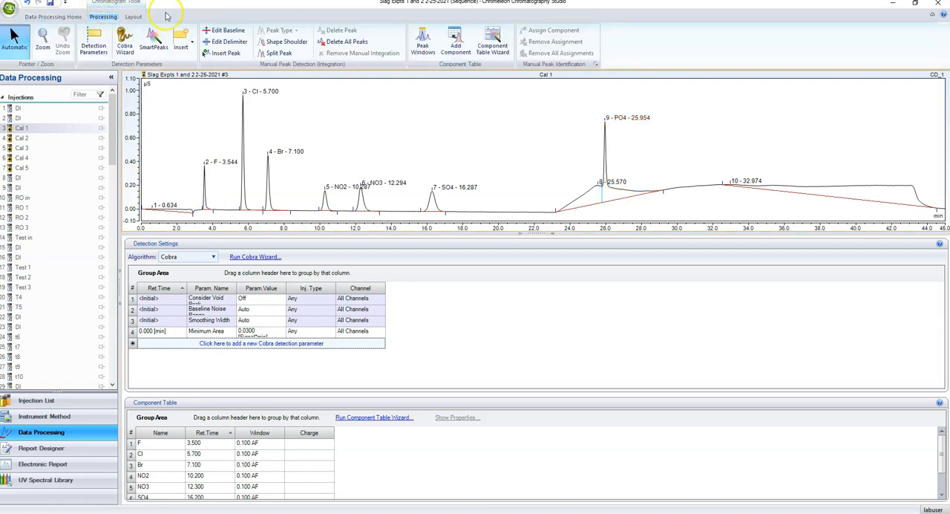
click(133, 17)
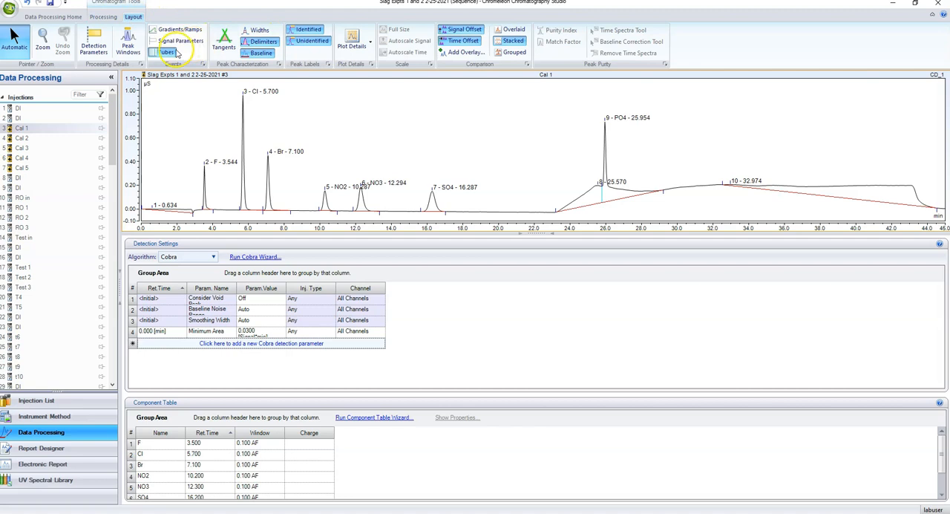
click(129, 45)
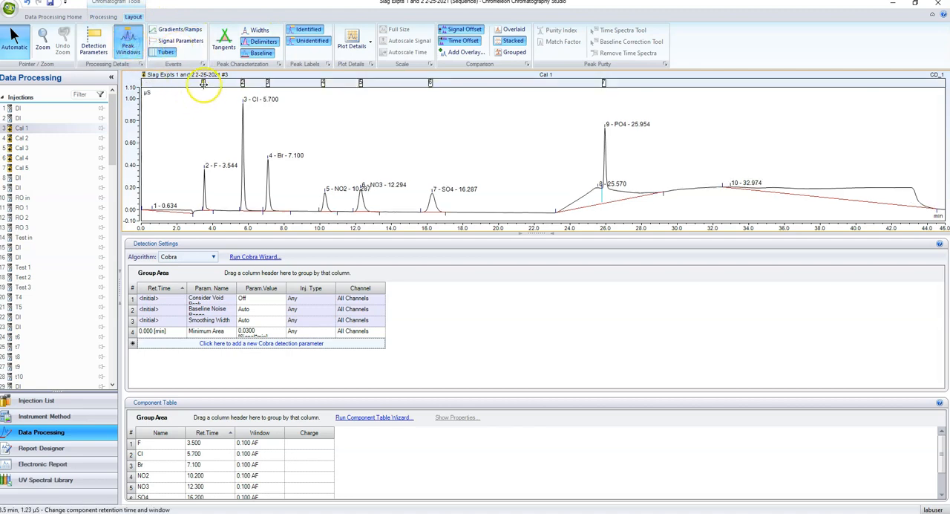
Fit the windows to the Cal 5 peaks: SO4 15.993 min with 0.612, NO3 12.134 min with 0.487, NO2 10.186 min with 0.335
click(26, 168)
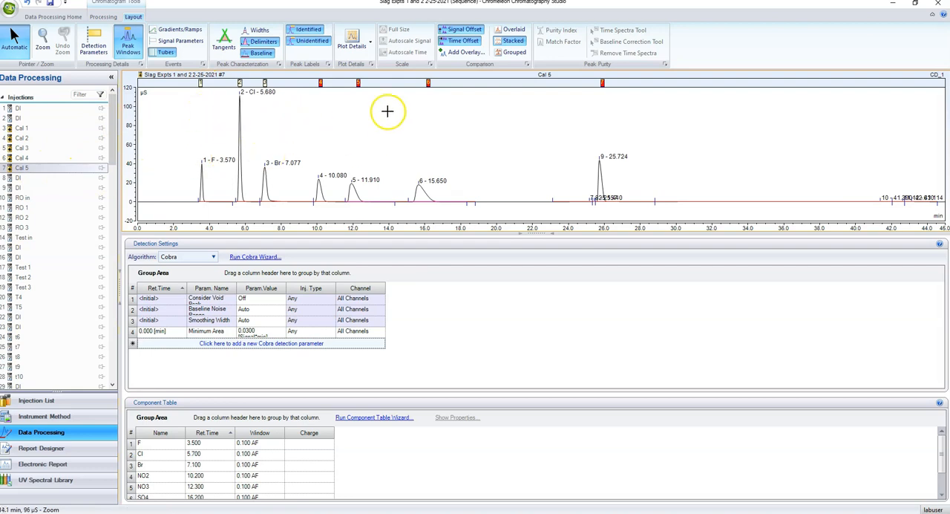
click(429, 83)
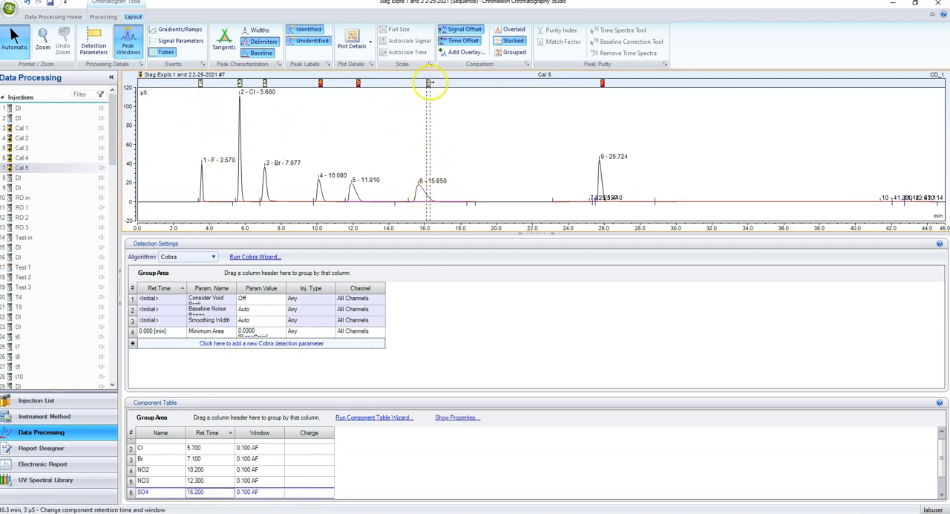
mouse_move(426, 83)
mouse_down()
mouse_move(414, 84)
mouse_move(435, 83)
mouse_up()
drag(358, 84, 347, 84)
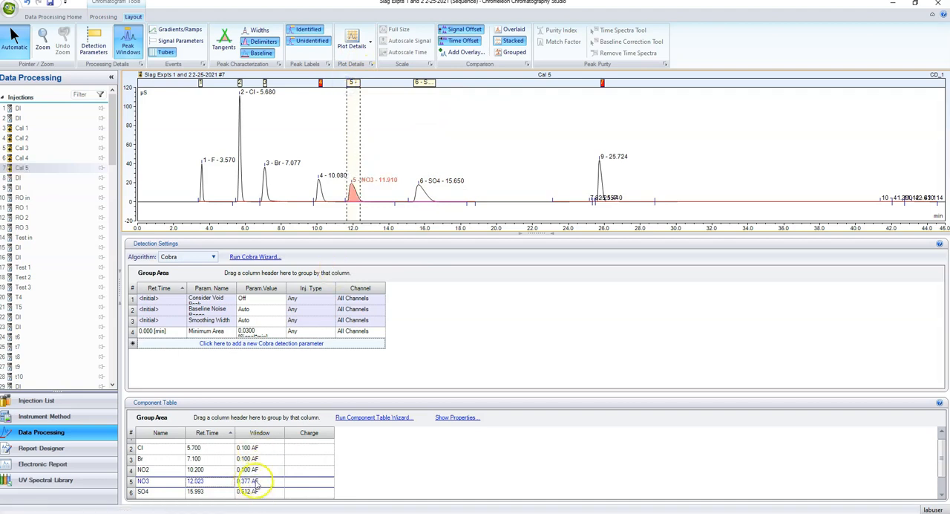
mouse_move(357, 82)
mouse_down()
mouse_move(315, 84)
mouse_move(325, 82)
mouse_up()
click(320, 84)
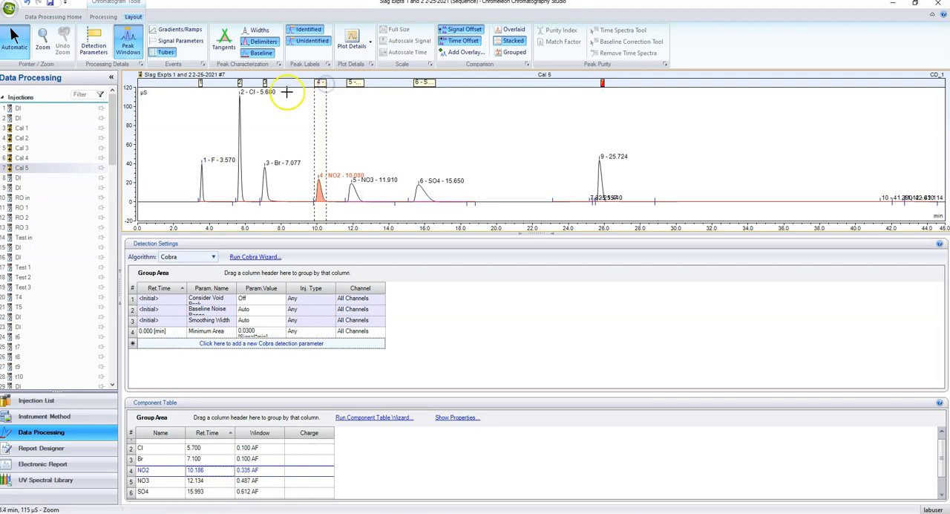
Widen the Cal 5 windows of Br to 7.128 min with 0.349, Cl to 5.576 min with 0.224 and F to 3.624 min with 0.224
click(263, 84)
drag(264, 83, 262, 85)
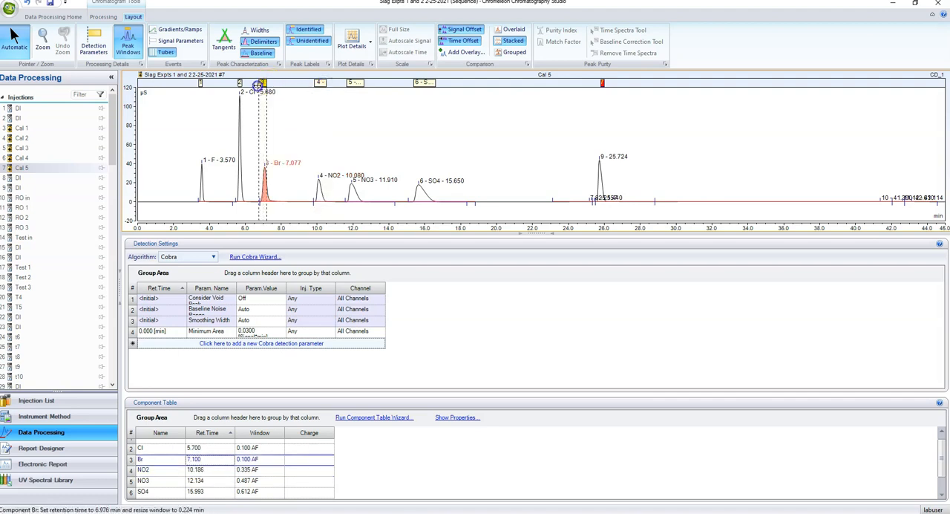
mouse_move(260, 85)
mouse_down()
mouse_move(274, 83)
mouse_move(235, 84)
mouse_up()
mouse_move(244, 83)
mouse_down()
mouse_move(208, 84)
mouse_move(205, 202)
mouse_up()
click(201, 83)
click(198, 83)
click(51, 205)
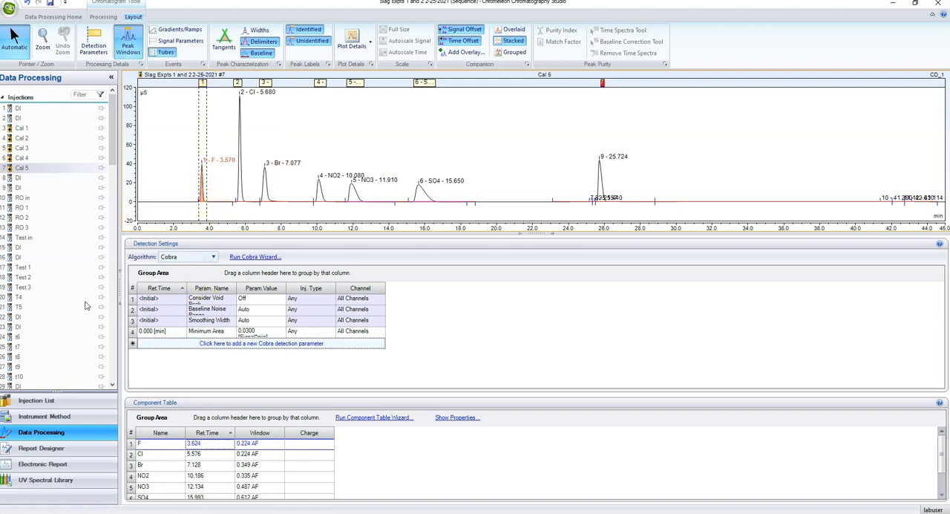
Extend the PO4 window over its Cal 5 peak, giving a retention time of 25.734 min and a window of 0.266
click(426, 198)
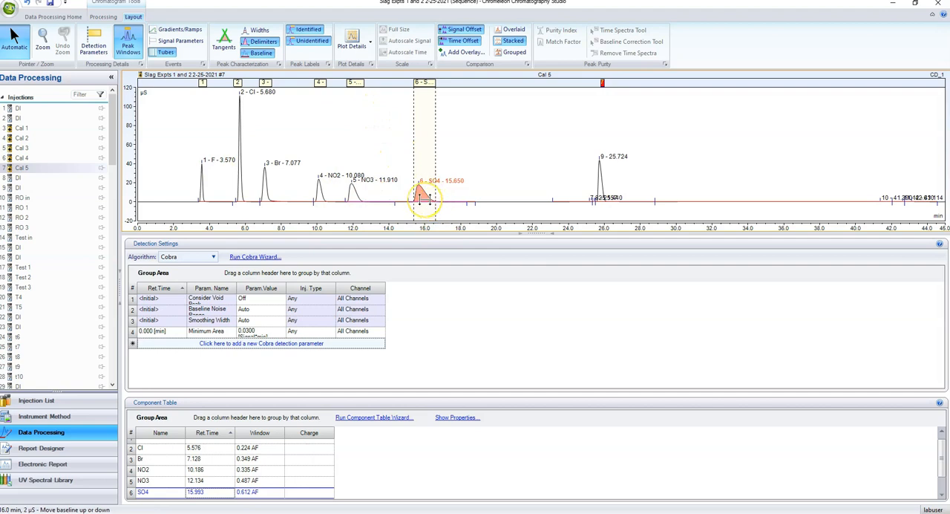
click(600, 83)
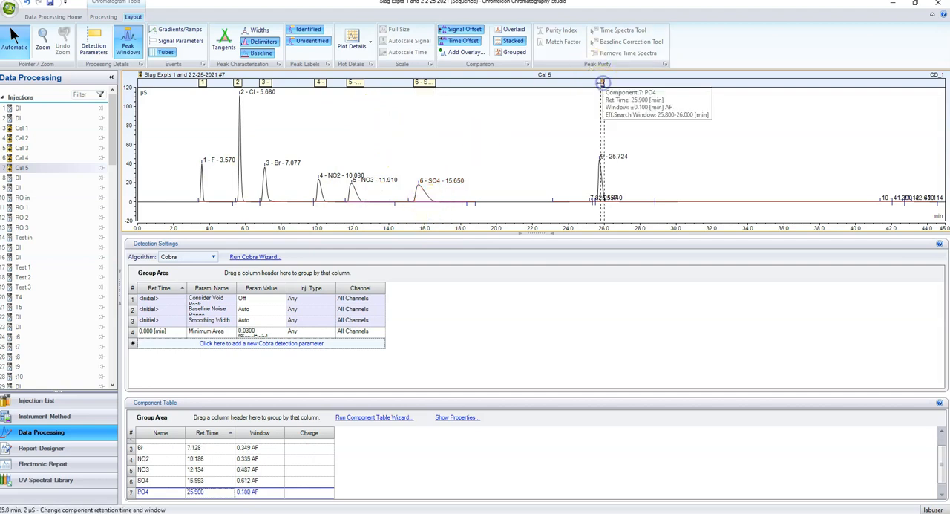
click(594, 83)
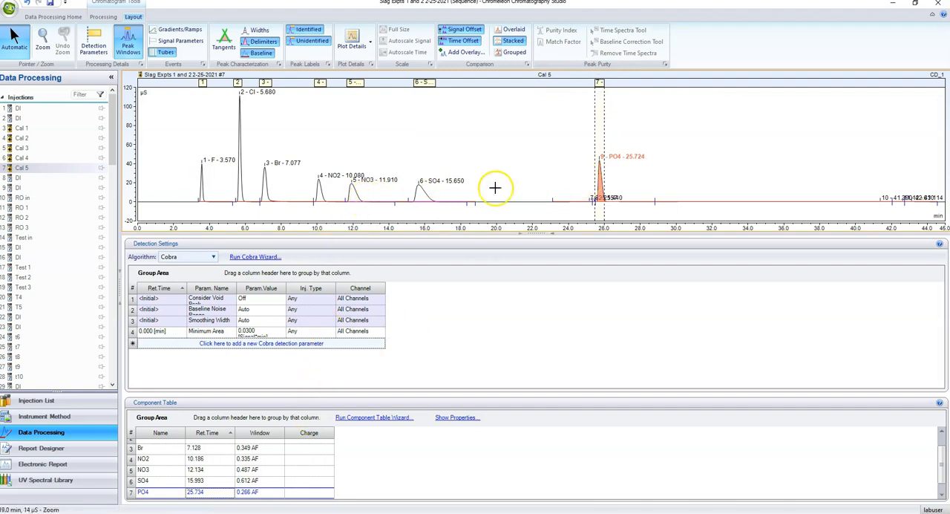
Check the peak windows in the lower calibration standards and enlarge the Cal 1 chromatogram
click(25, 138)
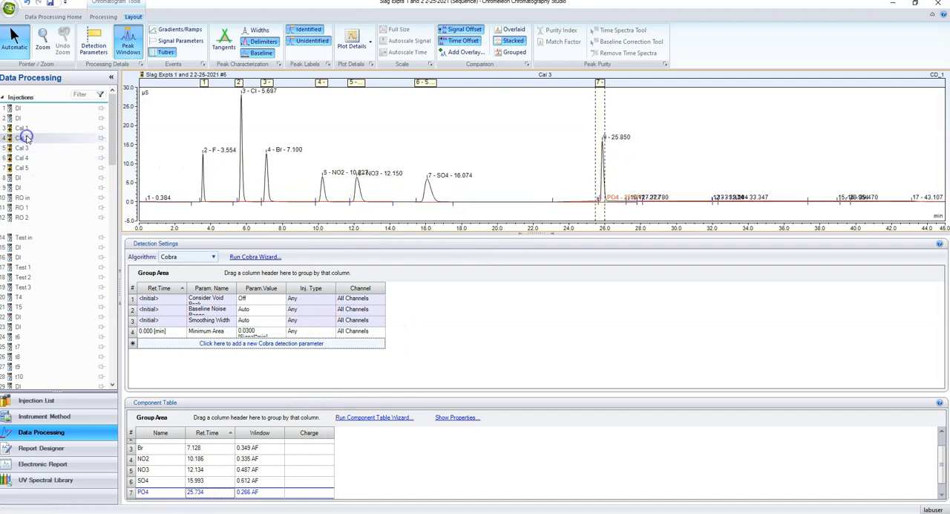
click(31, 129)
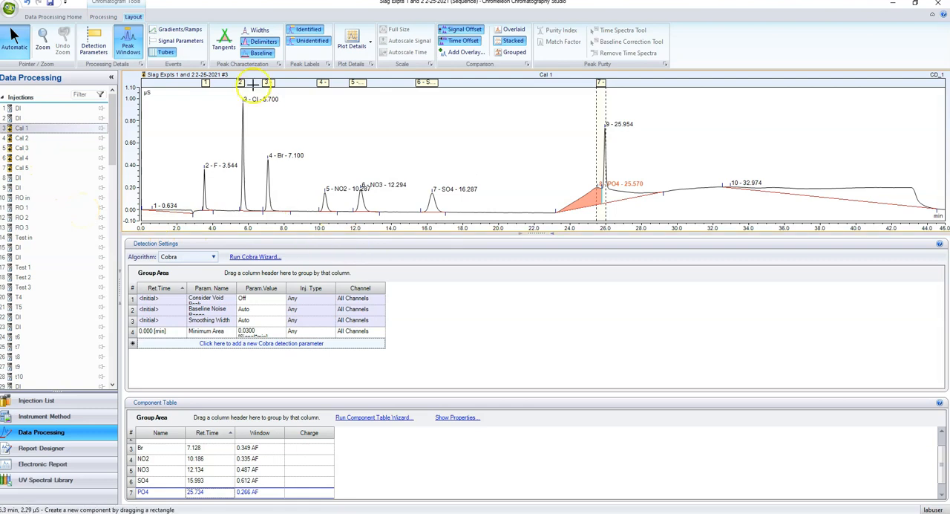
click(55, 17)
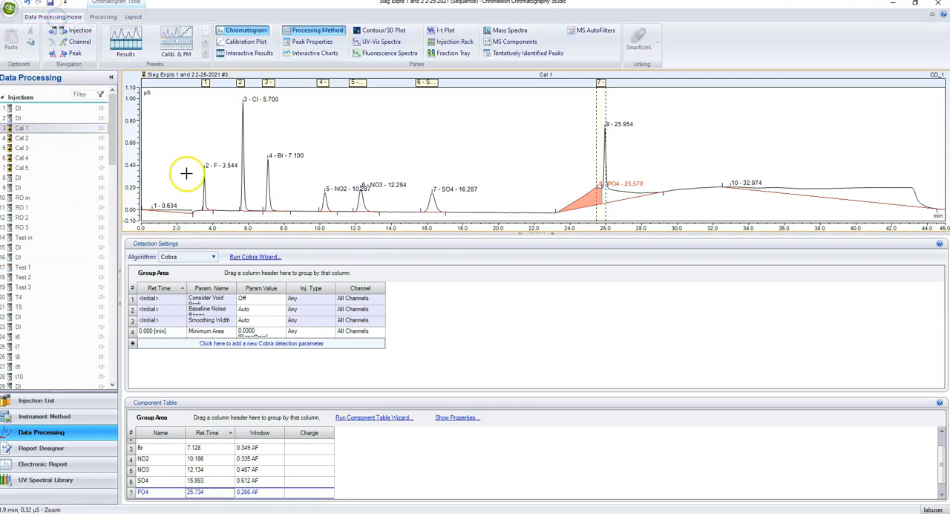
drag(385, 233, 388, 283)
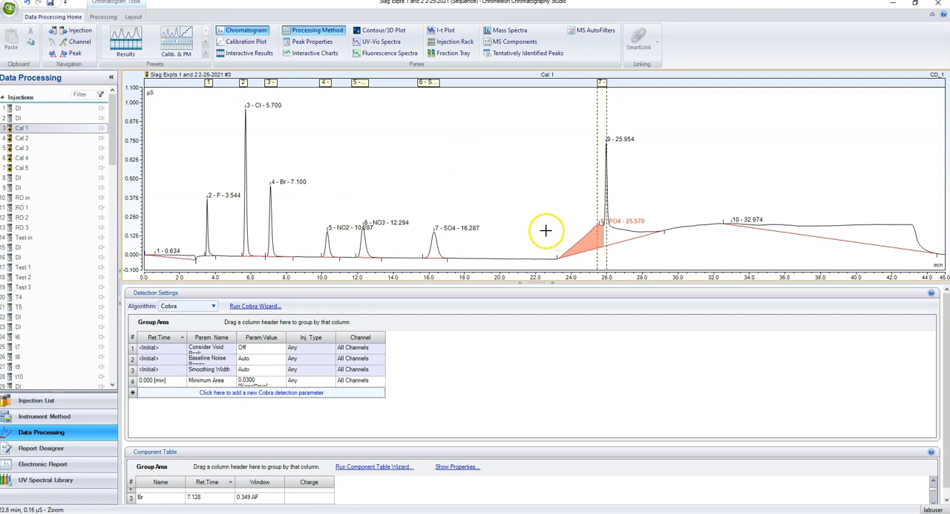
Delete the automatically detected 25.954 min peak and the wrongly assigned PO4 peak at 25.570 min in Cal 1
click(618, 236)
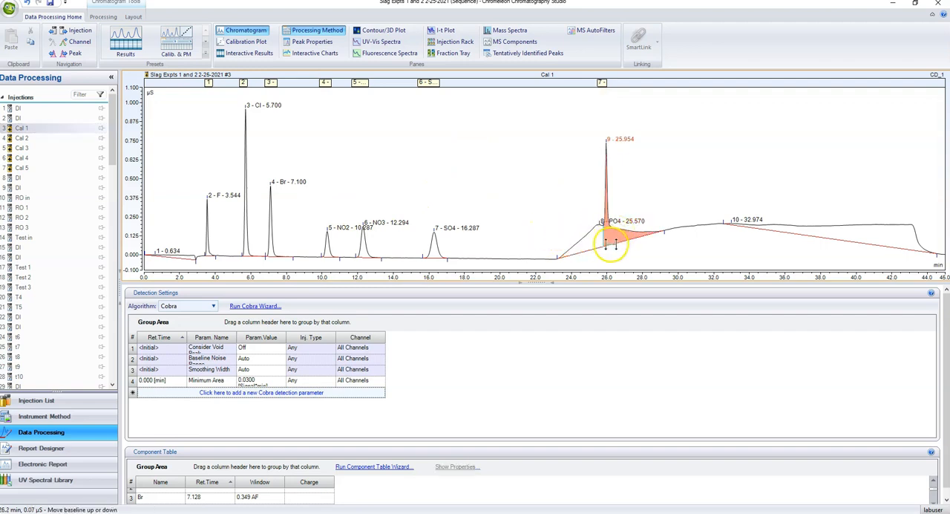
right_click(610, 234)
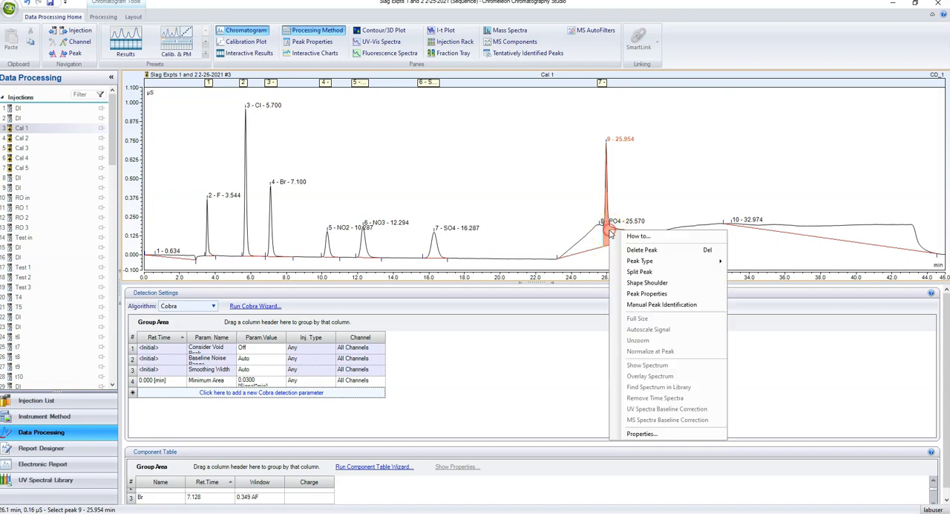
click(632, 250)
right_click(604, 232)
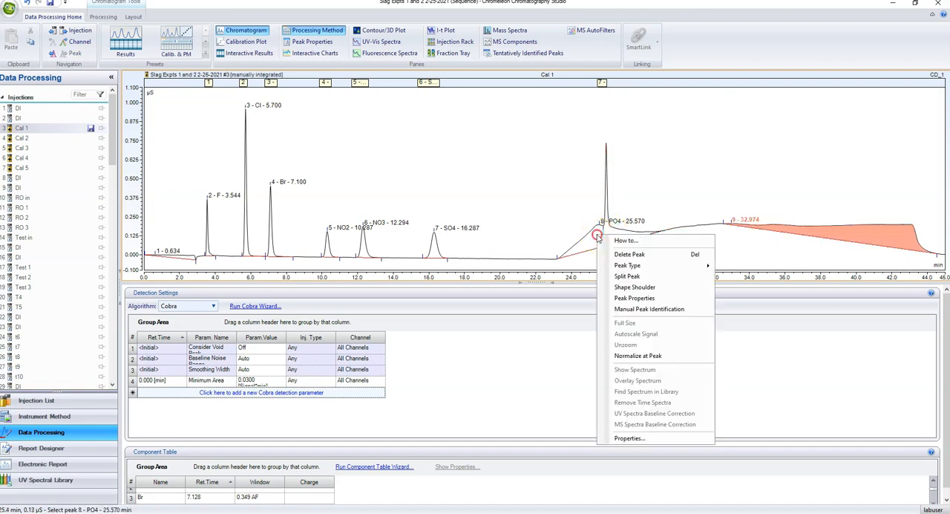
click(620, 250)
Manually integrate the PO4 peak in Cal 1 with a baseline from about 25.8 to 26.2 min
drag(589, 128, 624, 241)
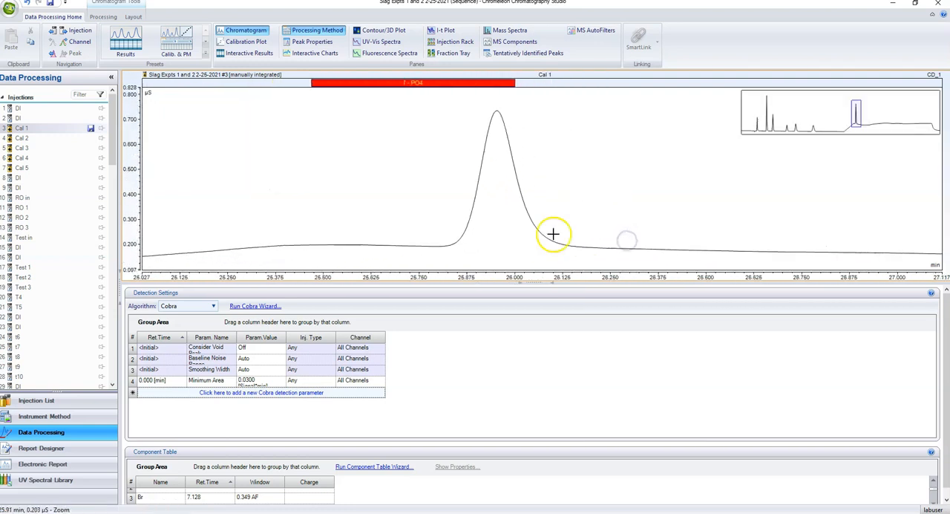
drag(437, 247, 596, 262)
click(498, 179)
Set the PO4 window to span about 25.78 to 26.2 min around the Cal 1 peak, and restore the full-size chromatogram
drag(512, 83, 603, 82)
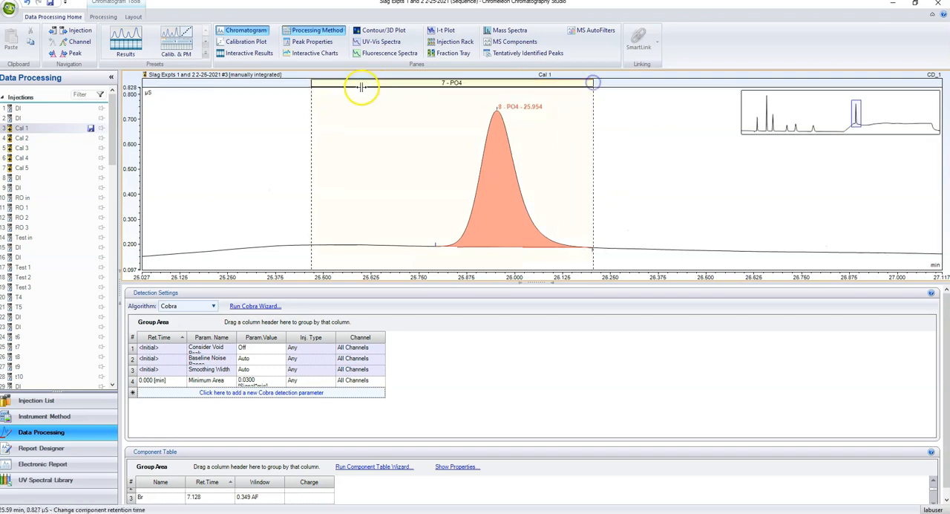
drag(312, 83, 424, 84)
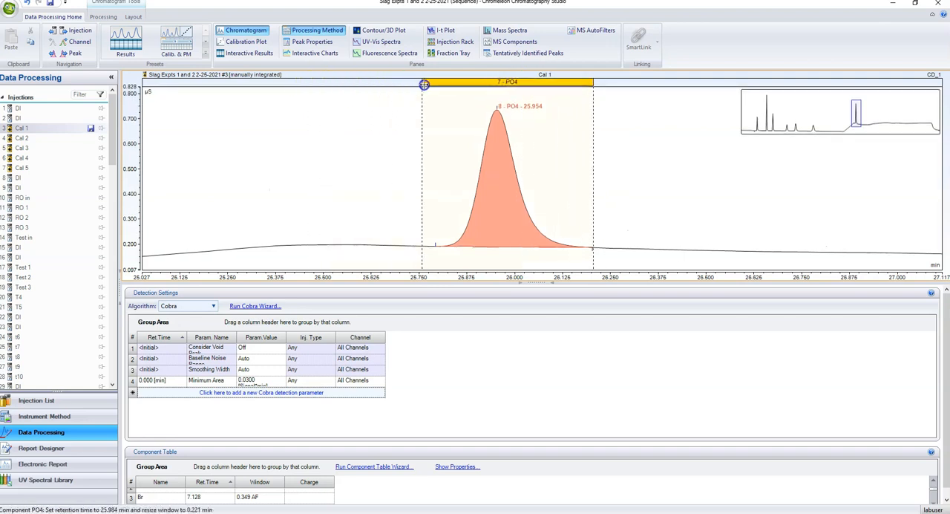
right_click(397, 183)
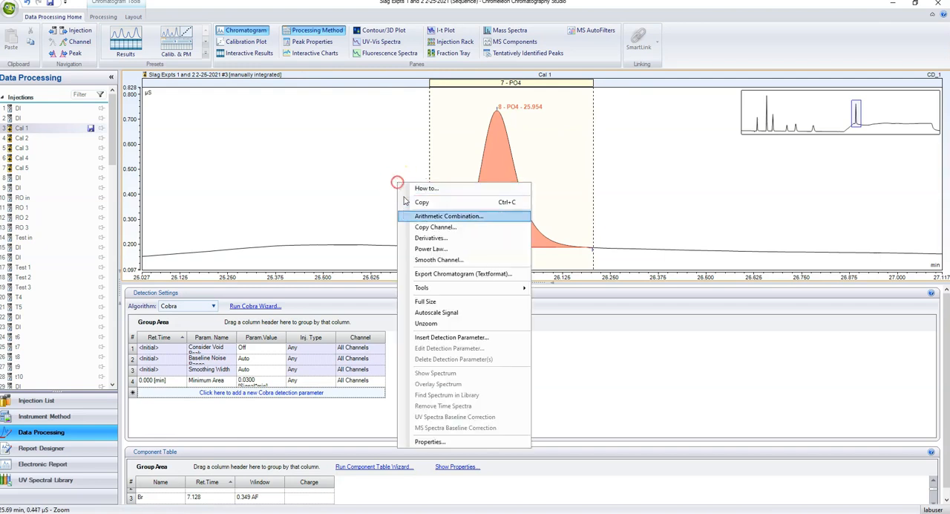
click(425, 302)
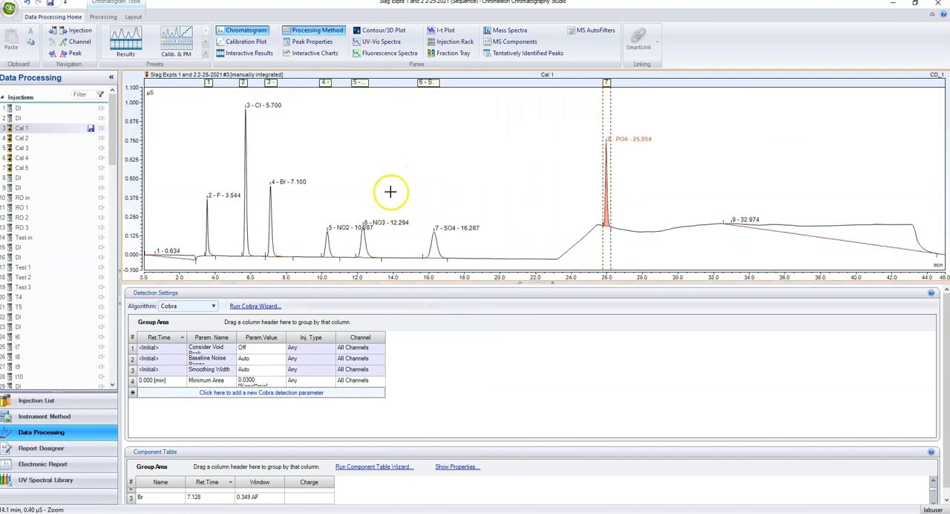
Examine the Br peak's baseline and integration limits in Cal 1
drag(262, 178, 291, 265)
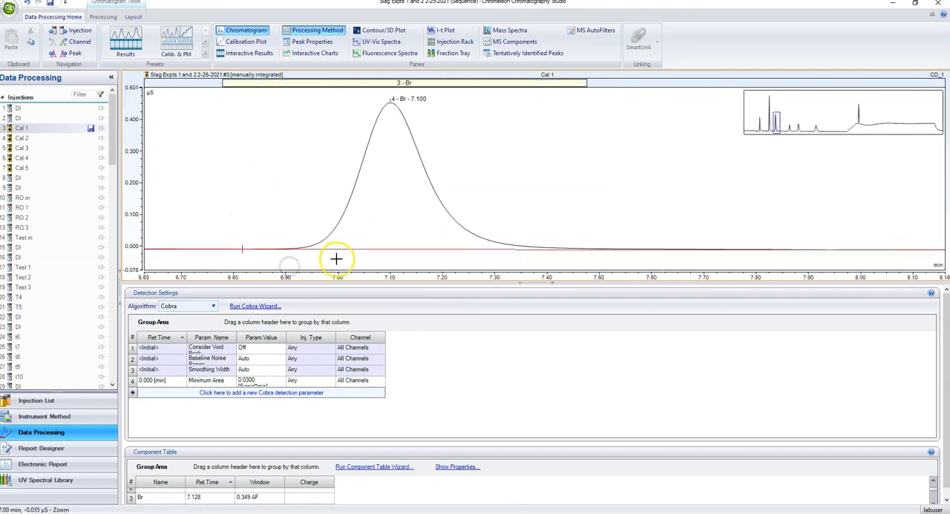
right_click(319, 187)
click(351, 304)
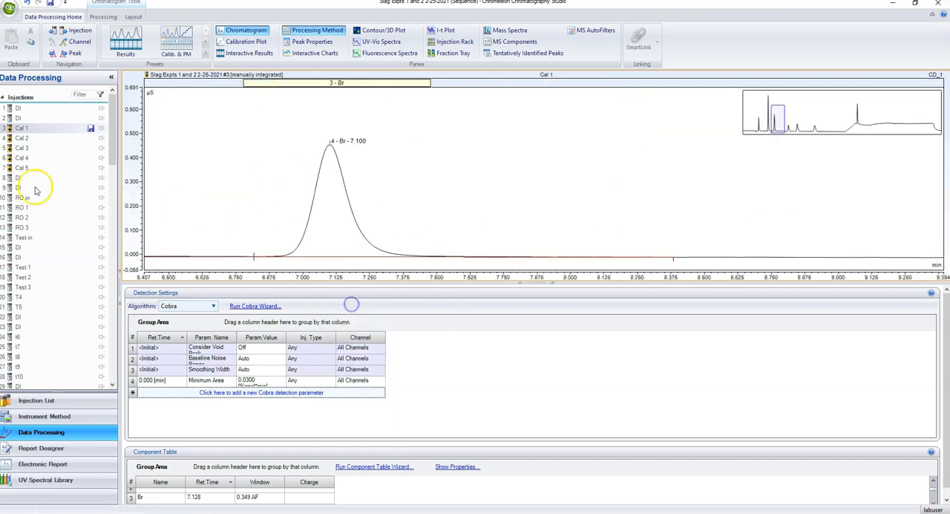
Extend the start of the PO4 window to about 25.57 min around the Cal 5 peak, and restore the full-size chromatogram
click(22, 168)
drag(583, 188, 632, 261)
drag(442, 81, 355, 92)
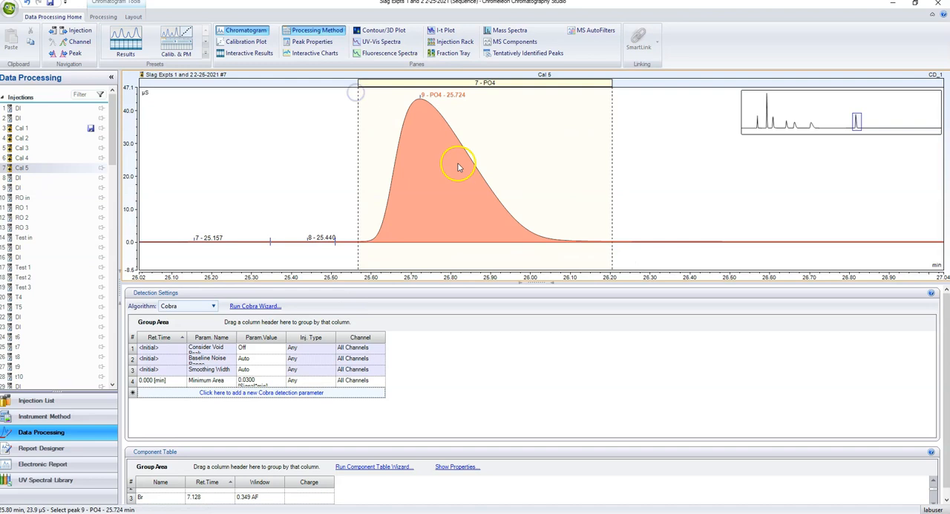
right_click(275, 162)
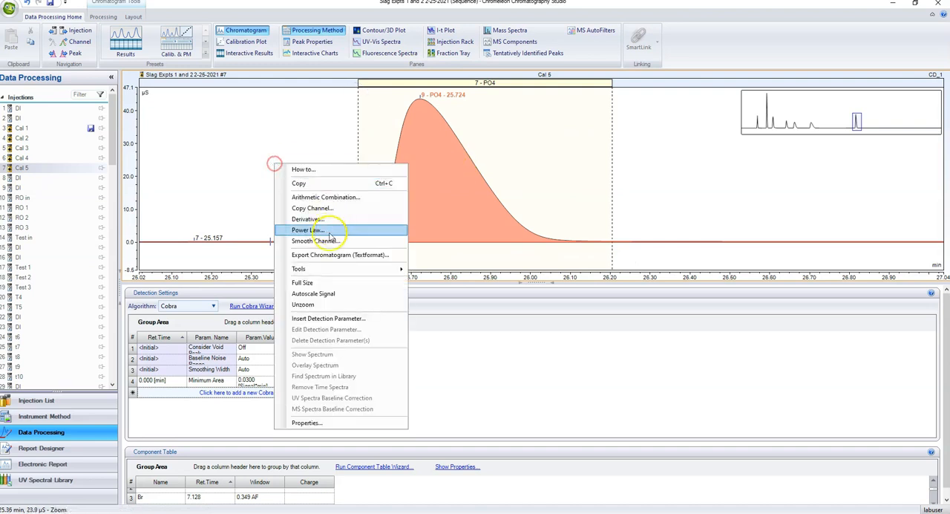
click(308, 282)
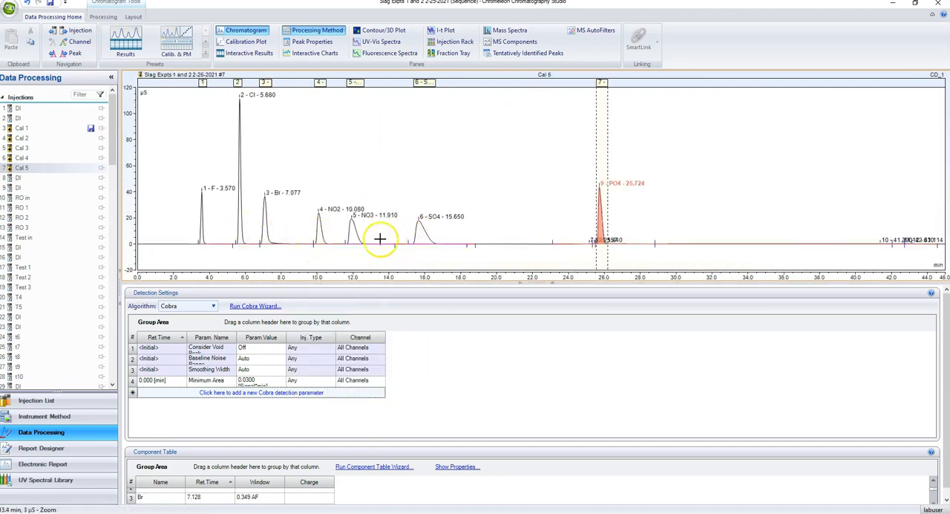
Manually integrate the small early peaks in RO 1, including F, from about 3.4 to 4.0 min, and restore the full-size chromatogram
click(31, 207)
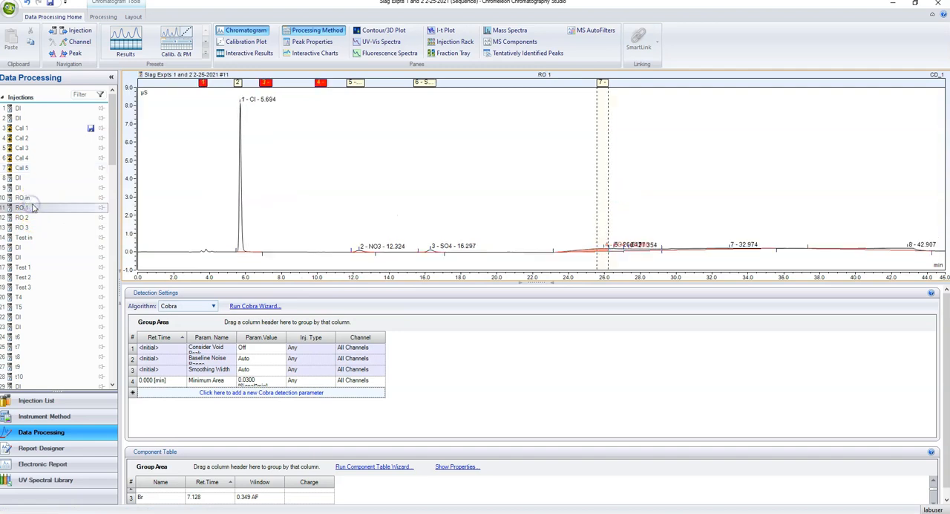
drag(187, 245, 225, 257)
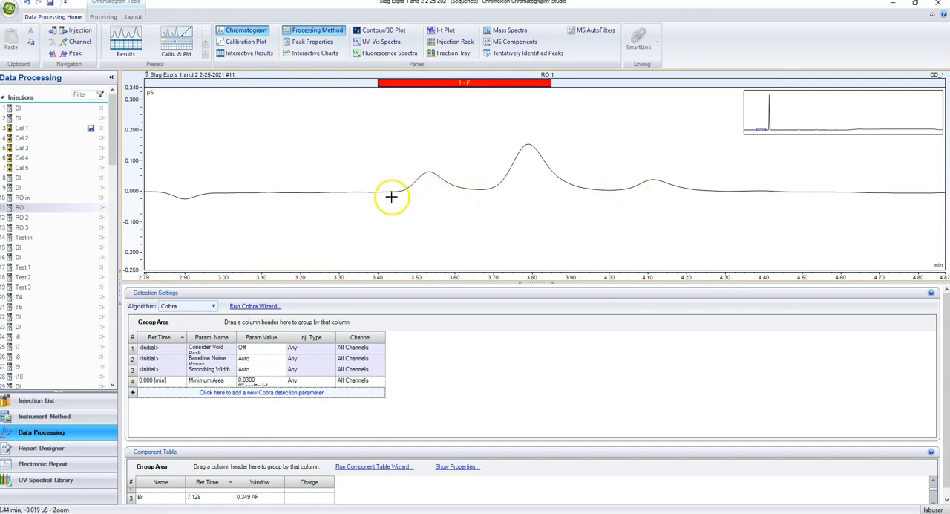
mouse_move(381, 197)
mouse_down()
mouse_move(487, 204)
mouse_move(604, 200)
mouse_move(609, 191)
mouse_up()
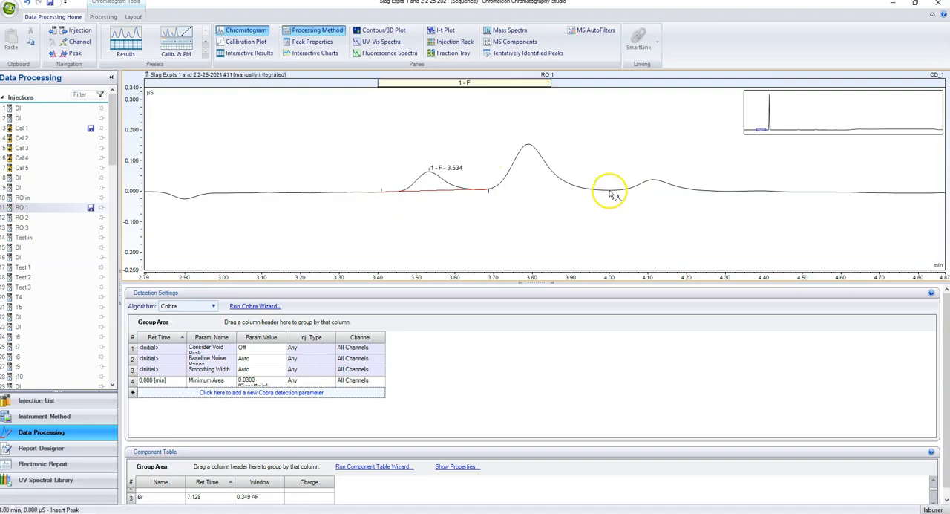
right_click(470, 164)
click(498, 285)
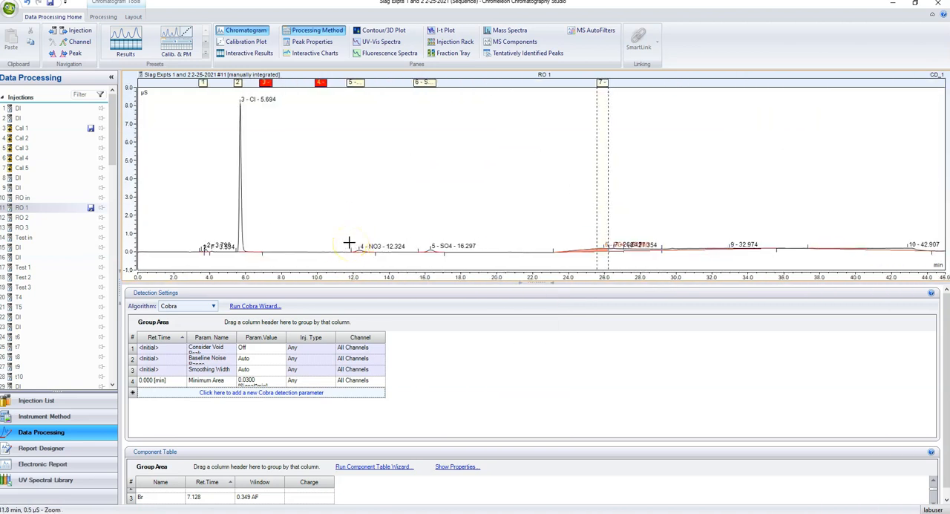
Display the Cal 1 chromatogram and enlarge the component table area
click(22, 128)
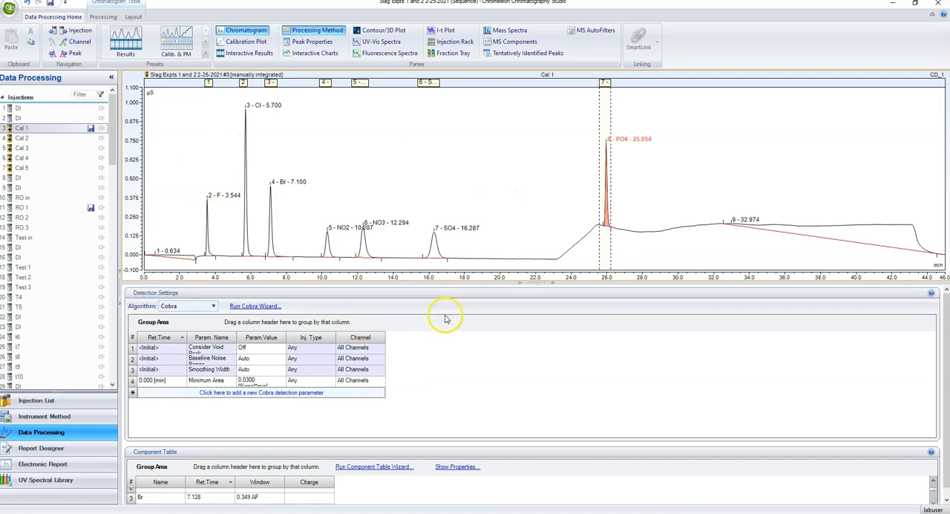
drag(503, 283, 504, 246)
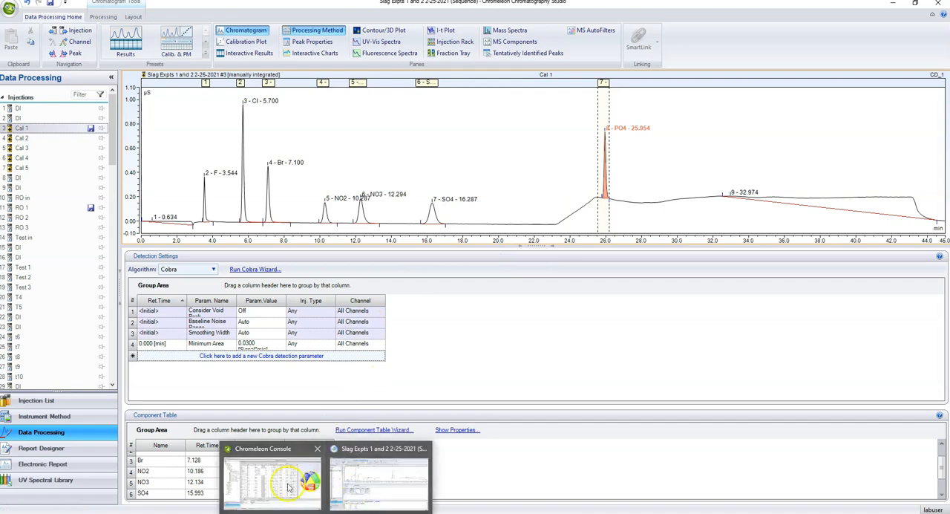
Switch to the Chromeleon Console and assign calibration levels 1 to 5 to the standards Cal 1 to Cal 5
click(288, 483)
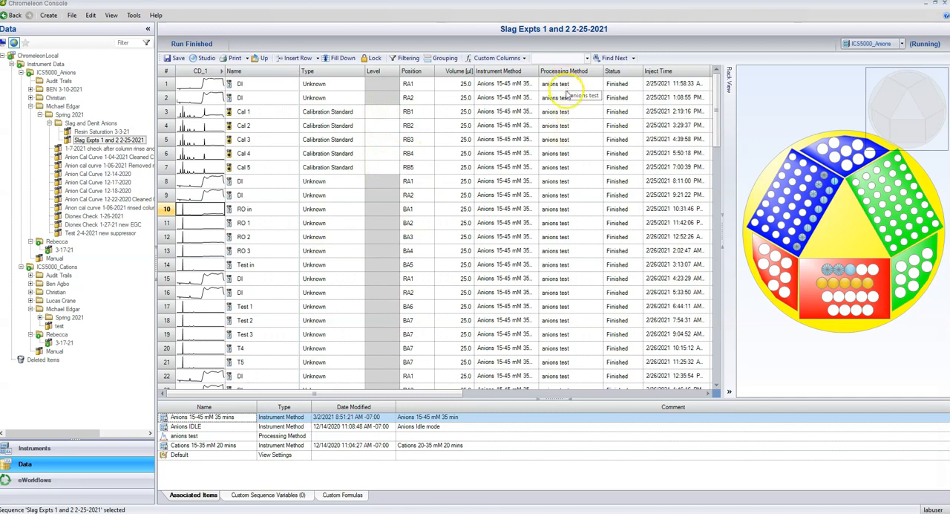
click(390, 116)
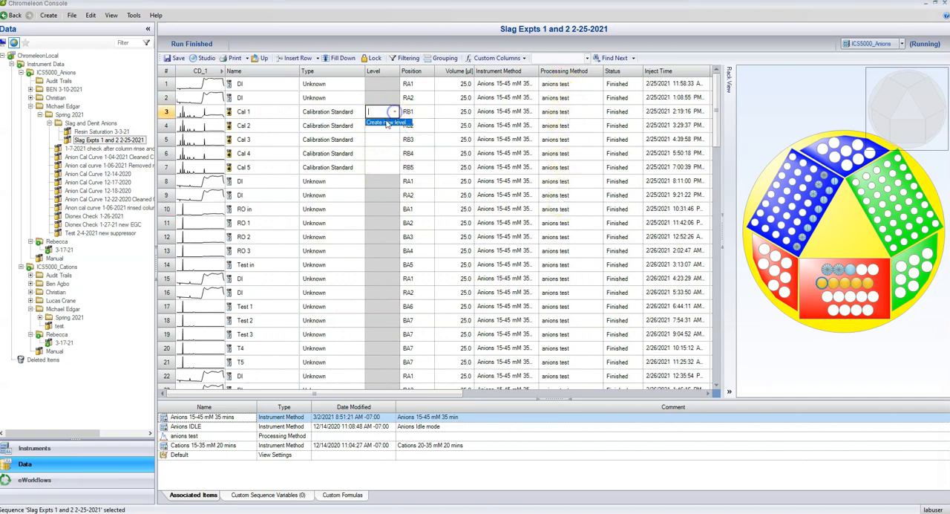
click(389, 125)
text(2)
click(393, 139)
click(395, 139)
click(388, 163)
click(396, 153)
click(395, 153)
click(389, 179)
click(384, 167)
click(395, 167)
click(391, 204)
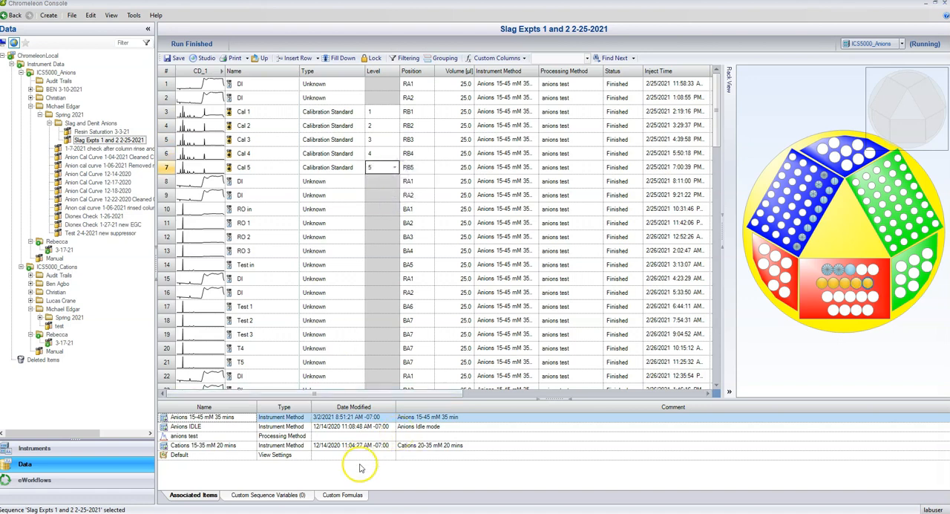
Switch back to Chromatography Studio, set the PO4 amounts for levels 2 to 5 to 5, 25, 50 and 100, and display the calibration plot
mouse_move(325, 511)
click(386, 471)
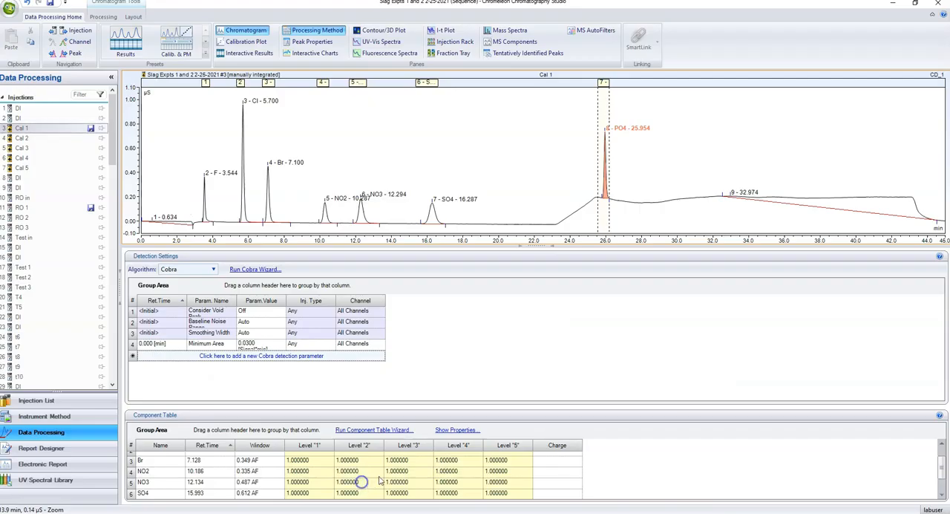
scroll(616, 460, down, 1)
scroll(639, 459, up, 2)
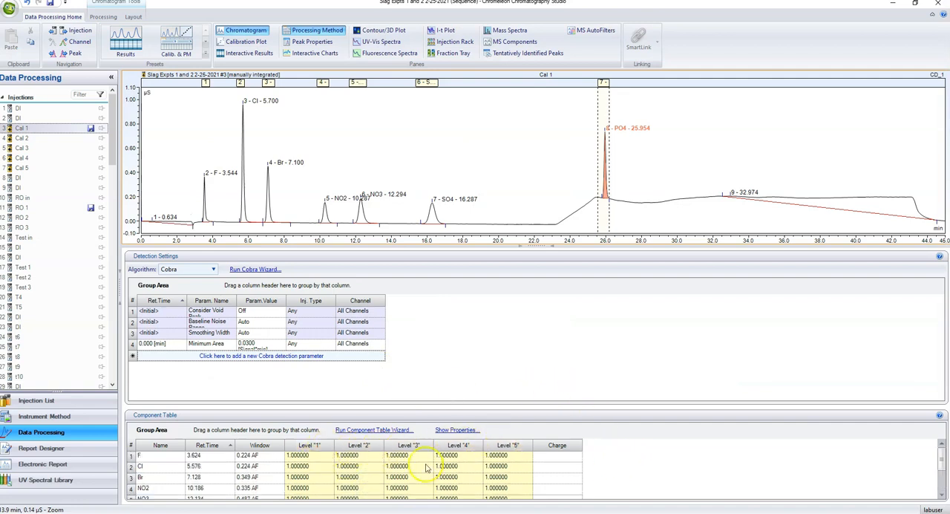
scroll(427, 468, down, 2)
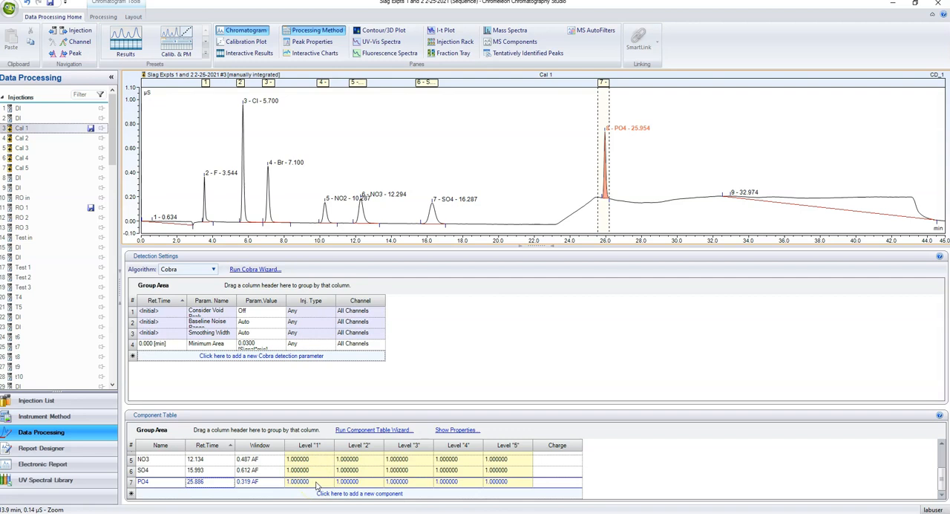
click(354, 483)
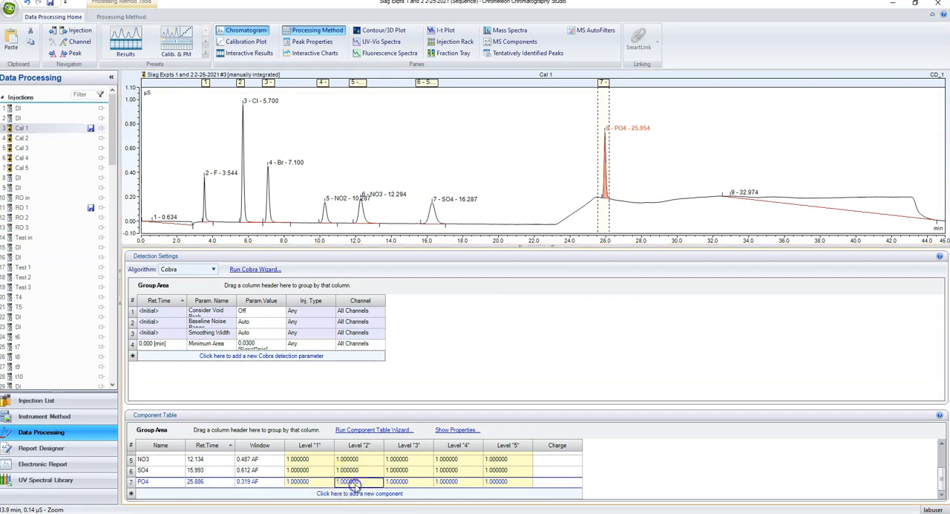
click(400, 481)
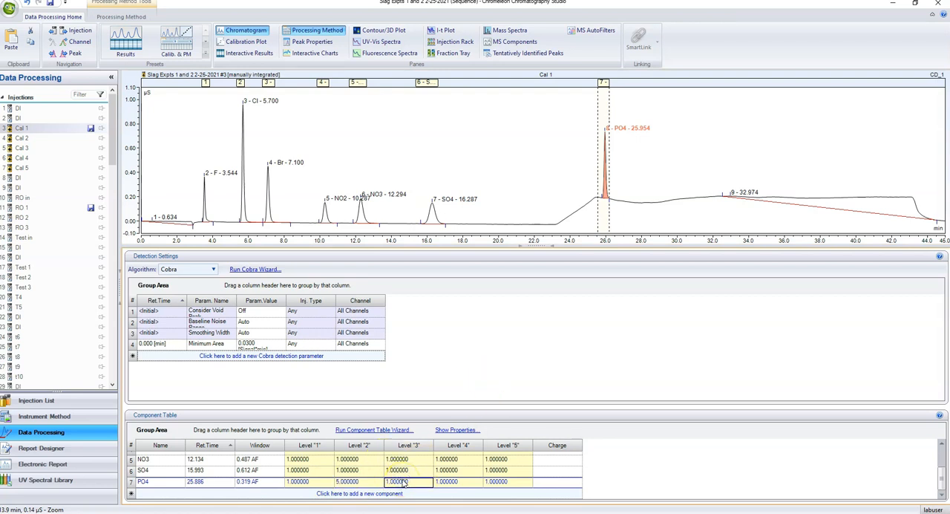
click(454, 484)
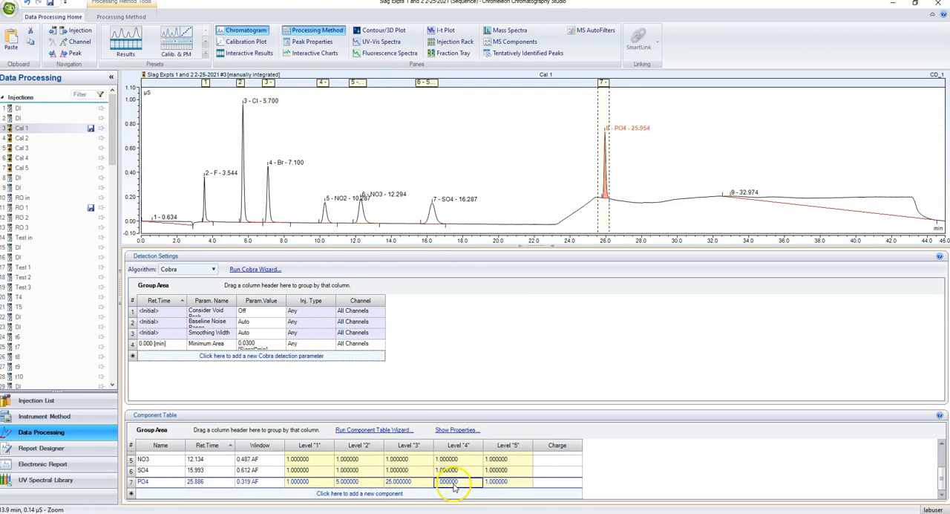
click(496, 483)
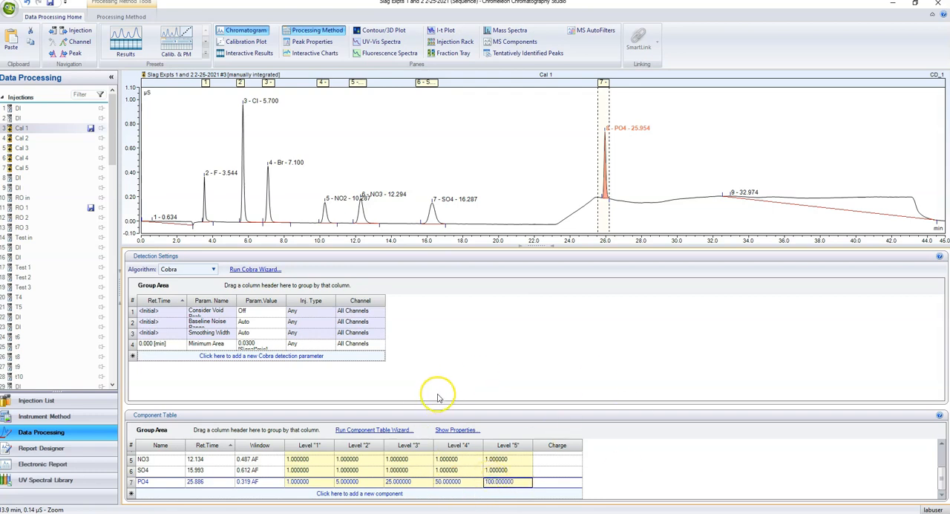
click(246, 41)
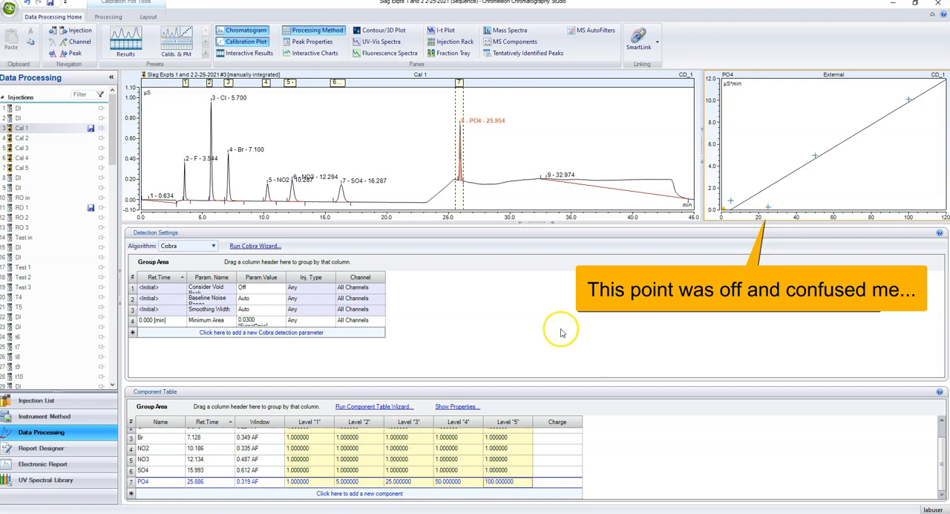
Try 2.5 as the PO4 level 2 amount and return it to 5
click(356, 482)
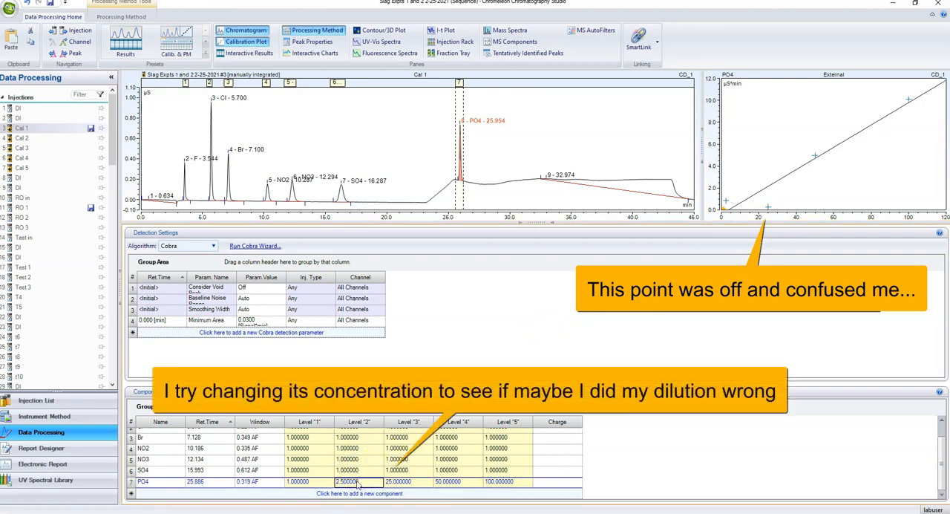
text(5)
key(Return)
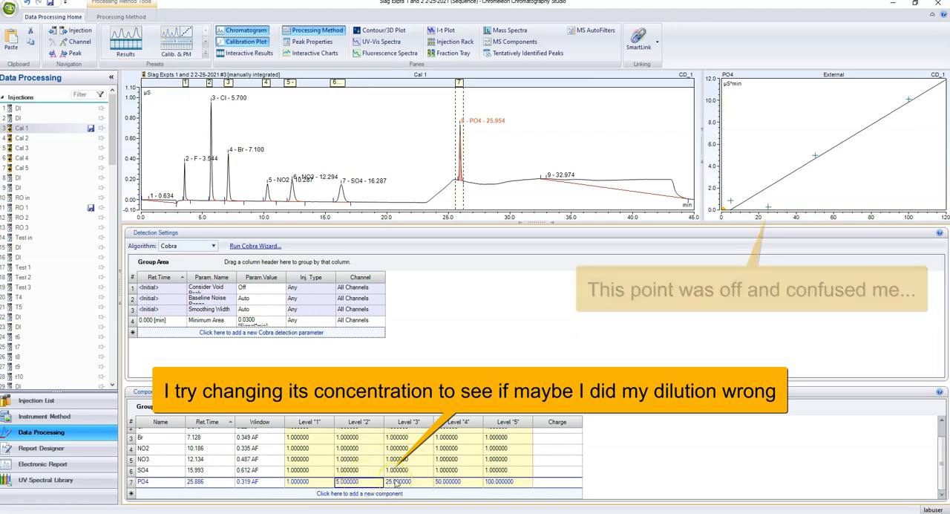
Delete the false peak identified as PO4 ahead of the real PO4 peak in Cal 3, and restore the full-size chromatogram
click(30, 148)
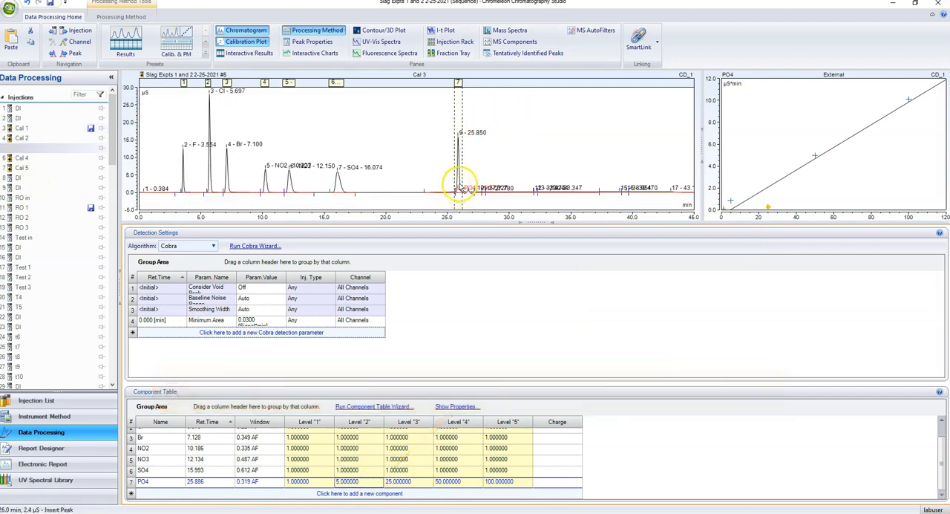
click(460, 184)
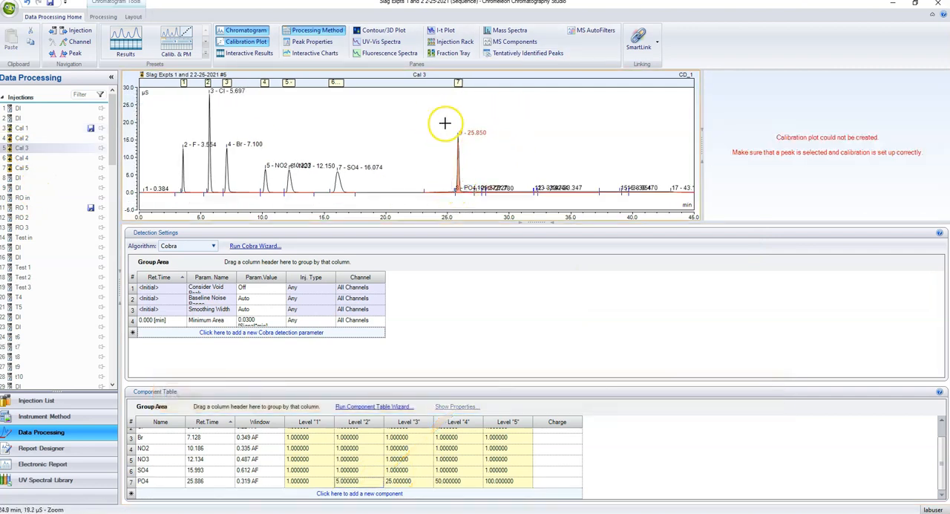
drag(438, 113, 494, 227)
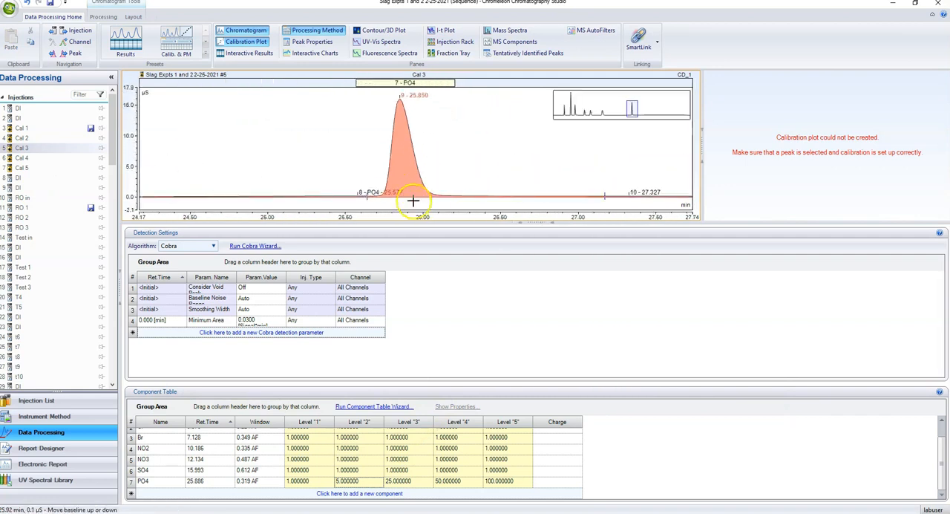
click(362, 197)
right_click(550, 195)
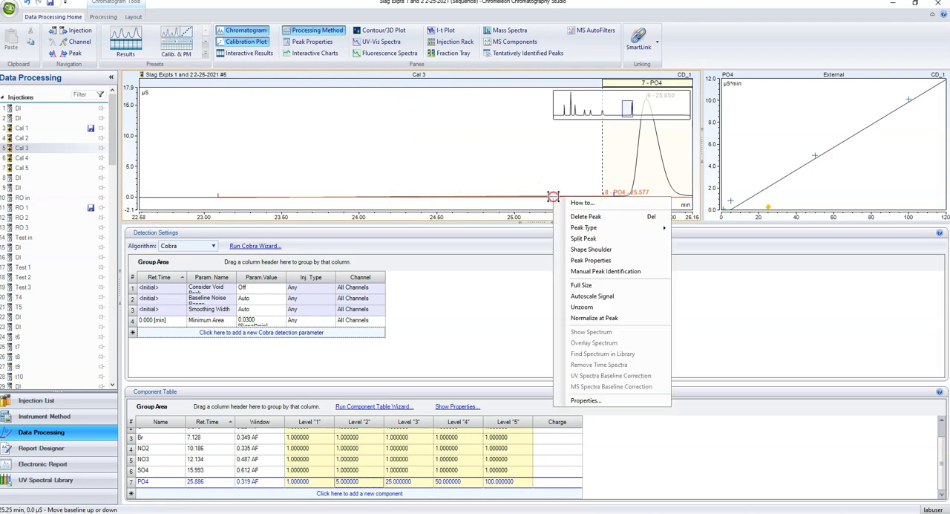
click(586, 216)
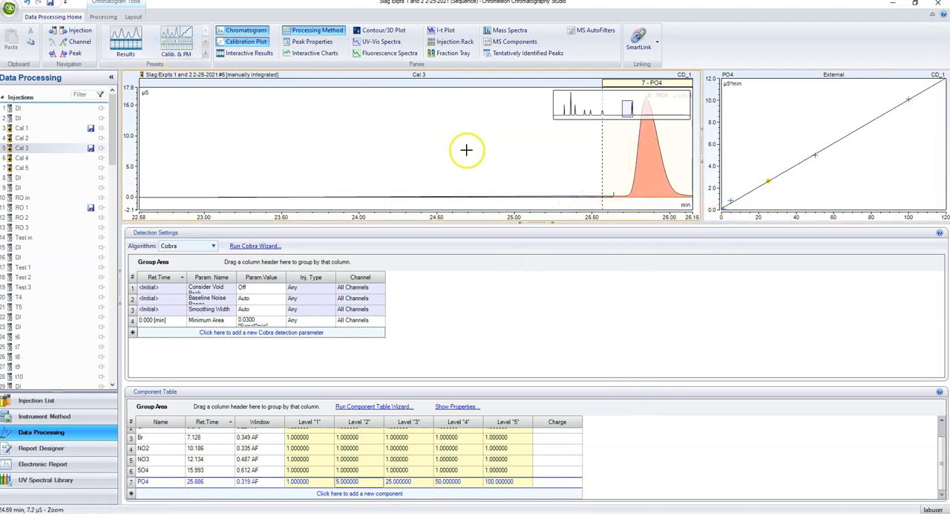
right_click(460, 176)
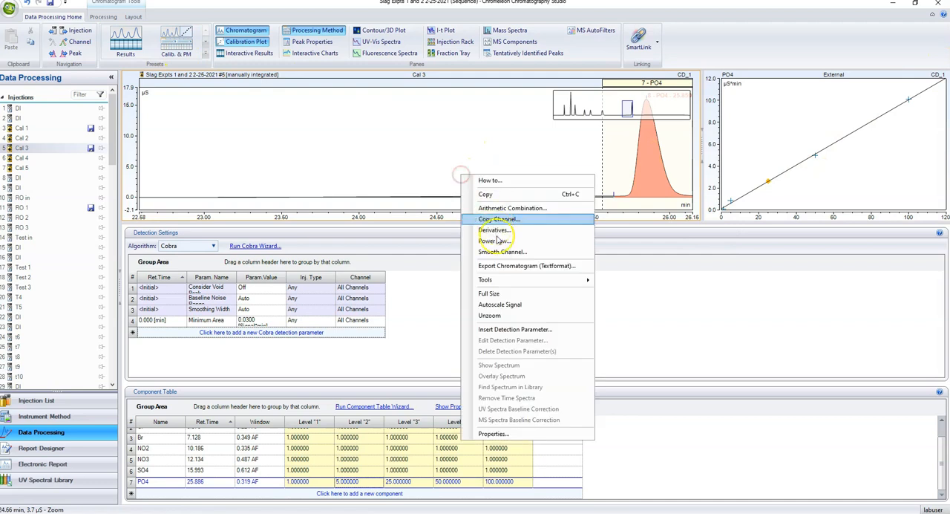
click(494, 293)
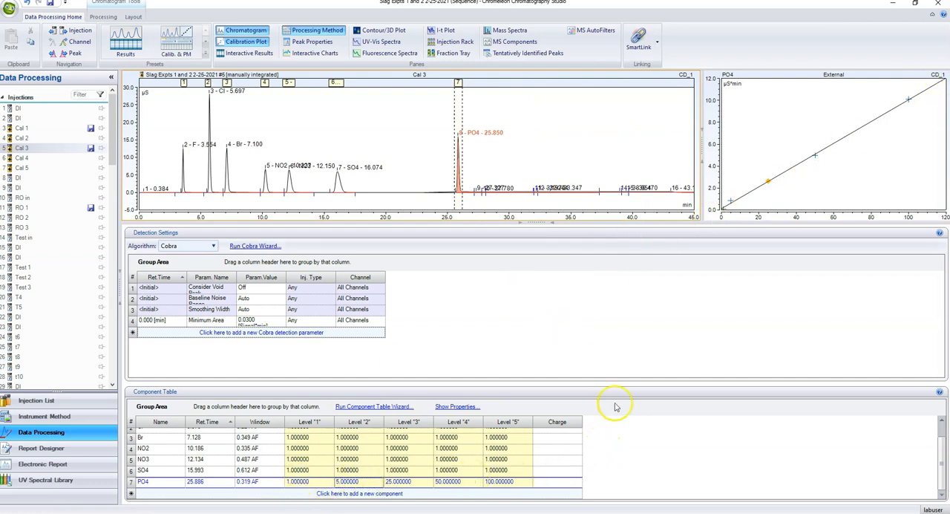
Force the PO4 calibration curve through the origin and save all modifications to the sequence, processing method and chromatograms
drag(519, 231, 530, 251)
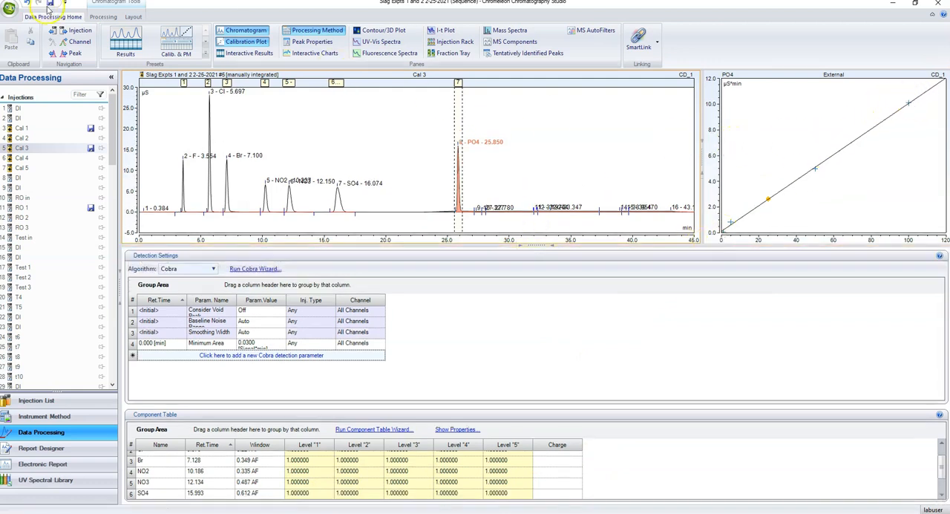
click(103, 16)
click(133, 16)
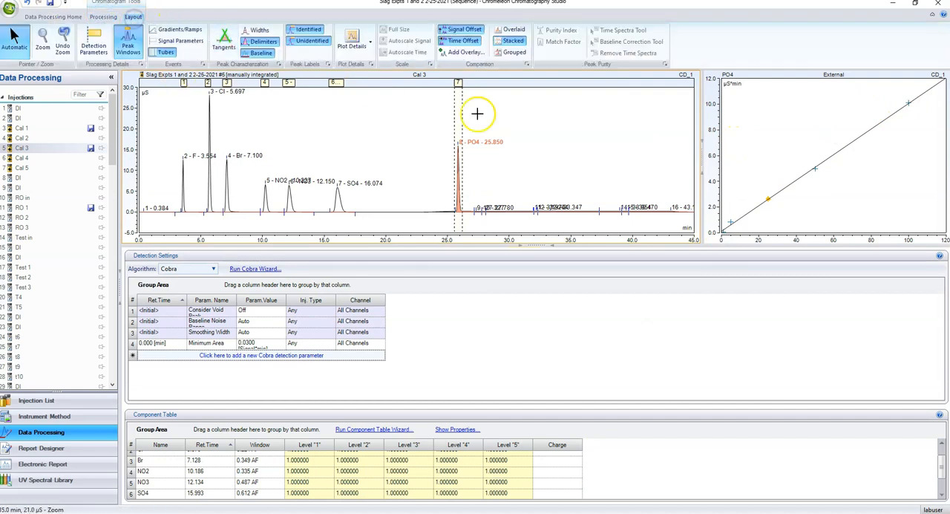
click(717, 96)
click(148, 16)
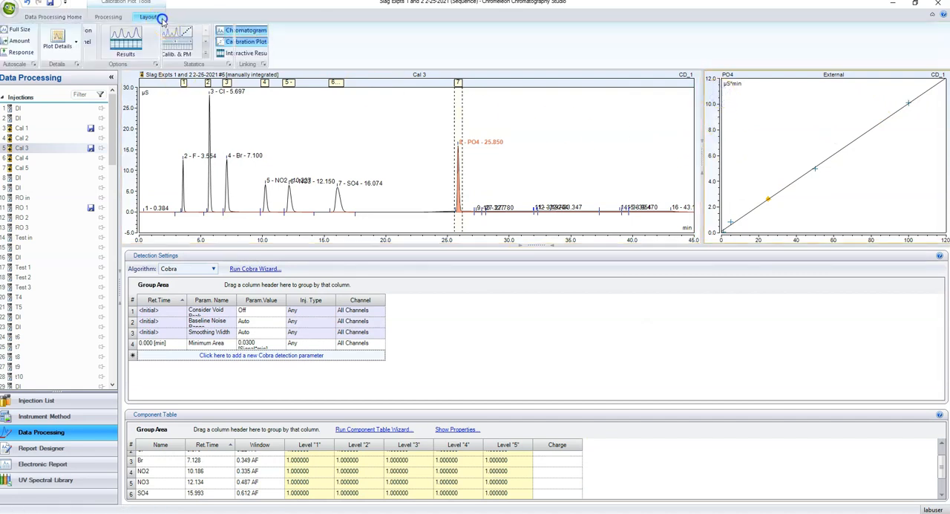
click(105, 18)
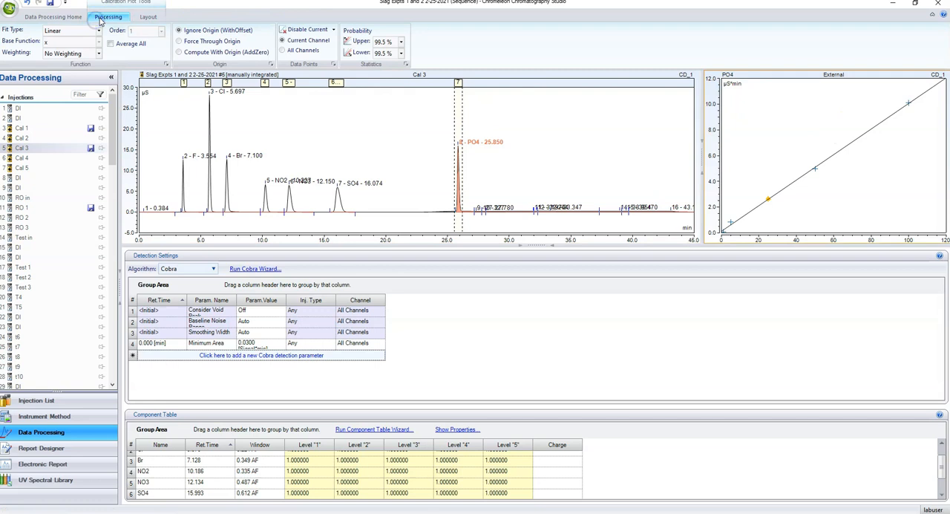
click(179, 42)
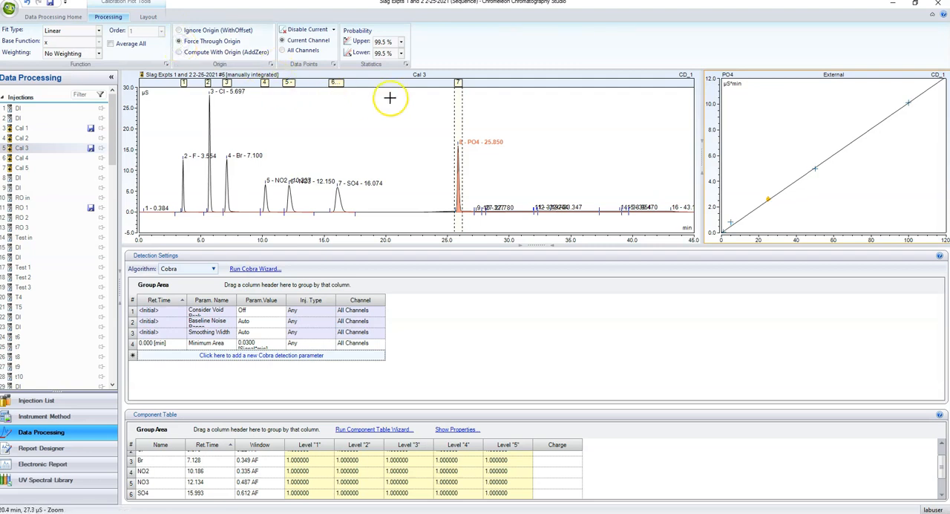
click(51, 4)
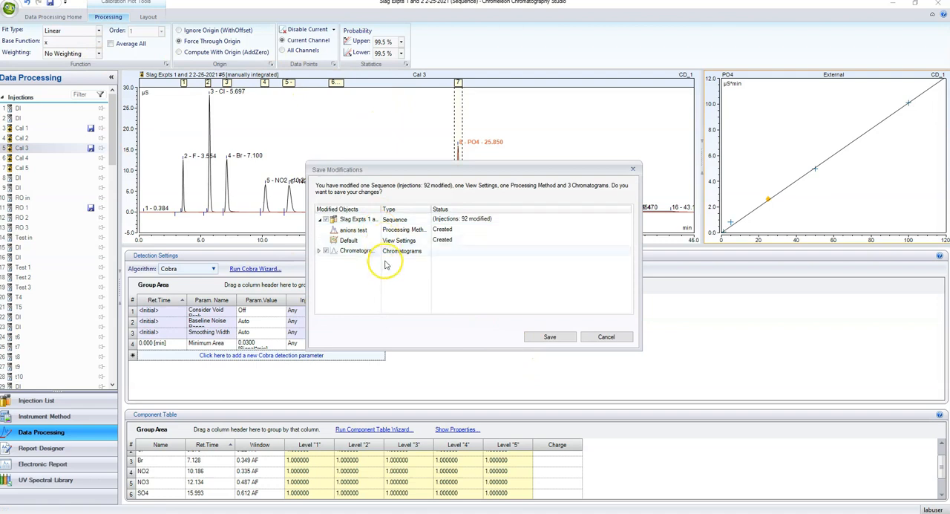
click(553, 336)
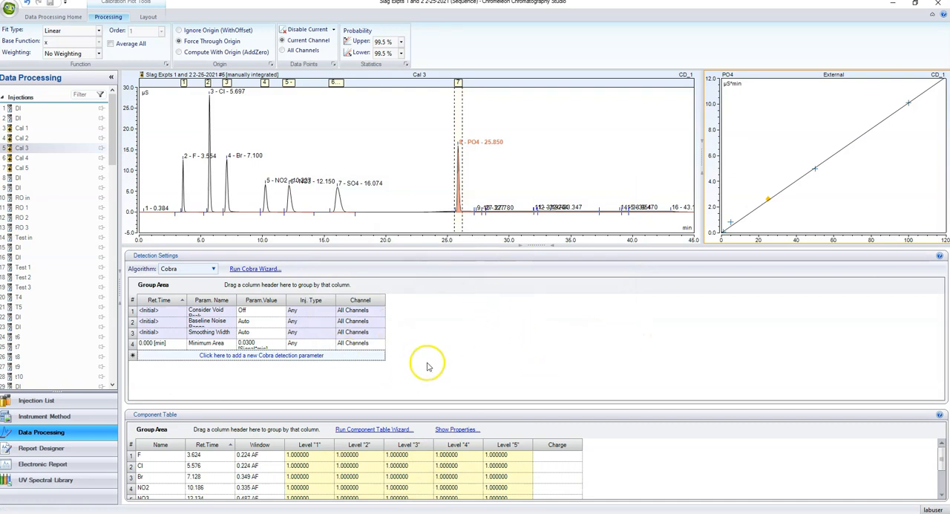
Check the PO4 points of the first calibration standards and delete the wrongly detected peaks around PO4 in Cal 2
click(65, 16)
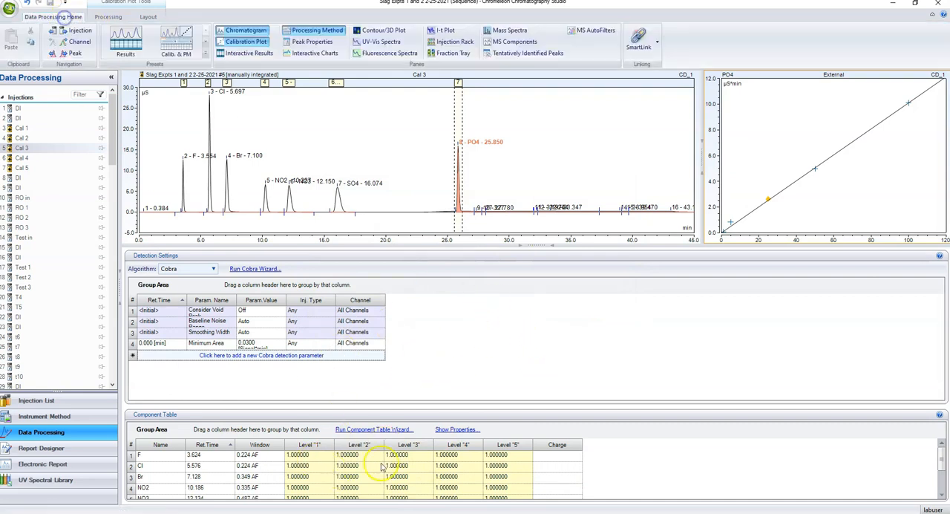
click(52, 128)
click(27, 140)
click(27, 147)
click(28, 140)
click(471, 211)
right_click(470, 211)
click(494, 223)
right_click(466, 212)
click(495, 221)
Manually integrate the PO4 peak in Cal 2 from about 25.75 to 26.25 min, and restore the full-size chromatogram
drag(441, 126, 483, 219)
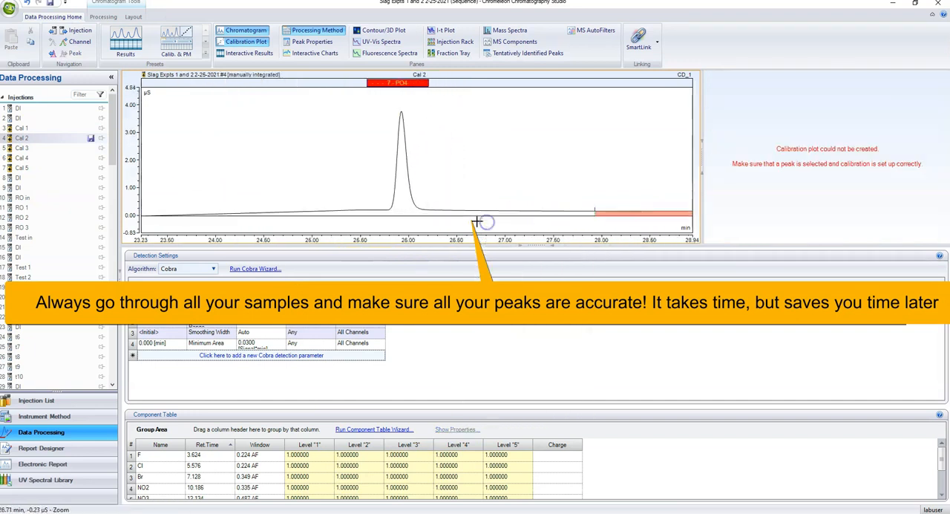
drag(343, 215, 414, 214)
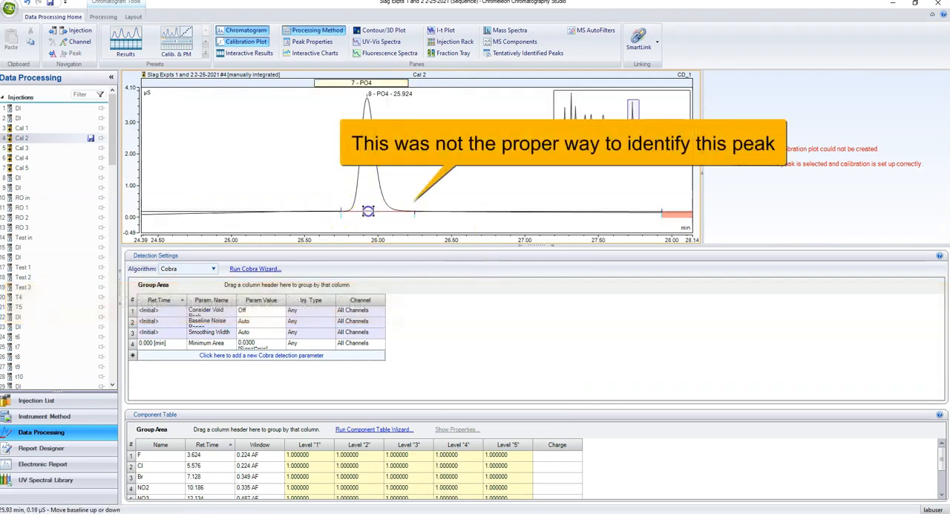
click(368, 190)
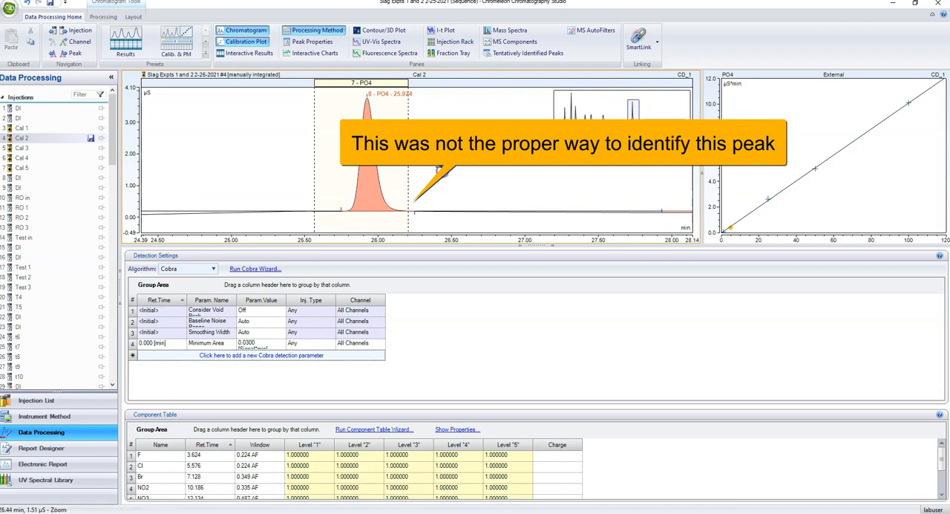
right_click(439, 169)
click(475, 339)
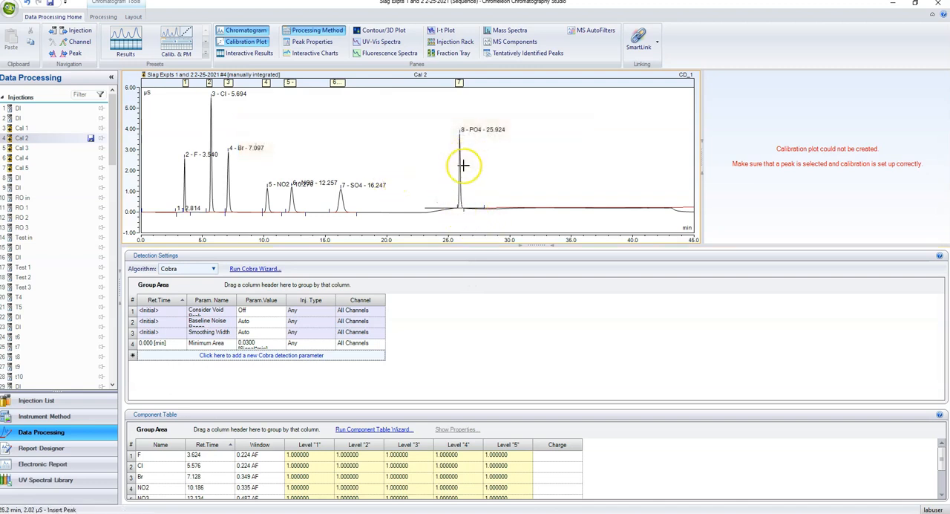
click(459, 83)
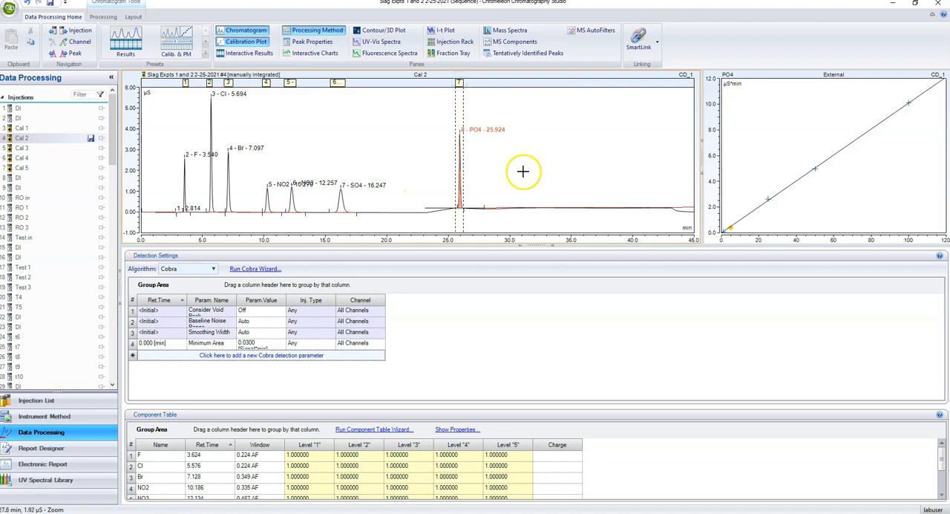
Review the chromatograms and PO4 calibration points of the standards from Cal 1 to Cal 5
click(33, 130)
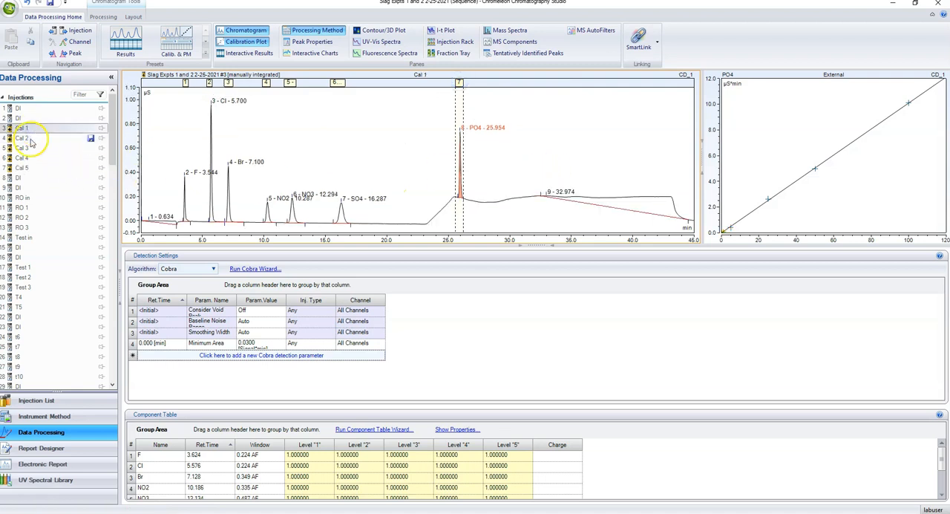
click(29, 138)
click(30, 147)
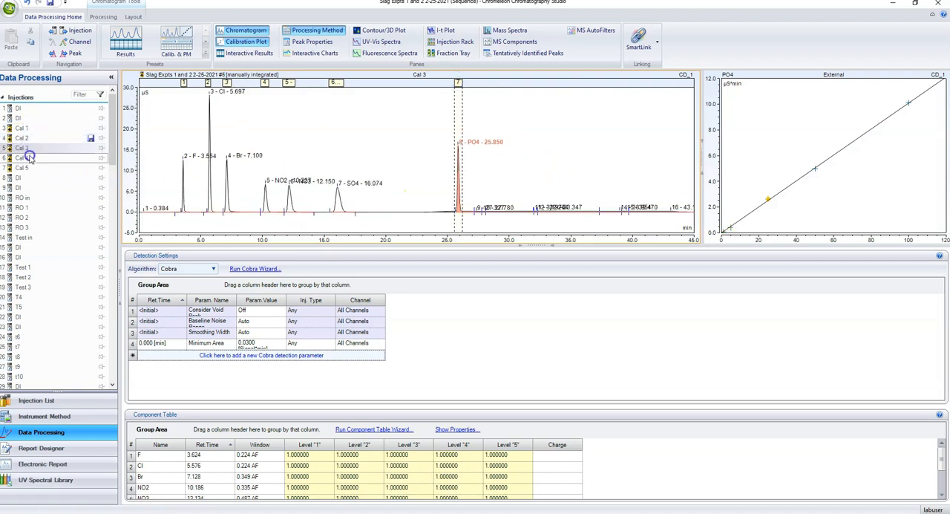
click(29, 158)
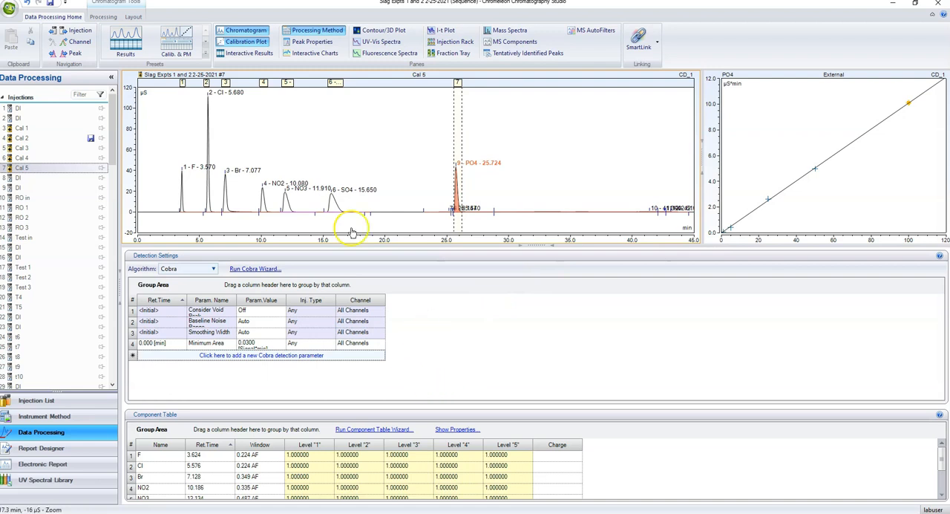
Hide the processing method and show the interactive results with the Summary table of all injections
click(309, 33)
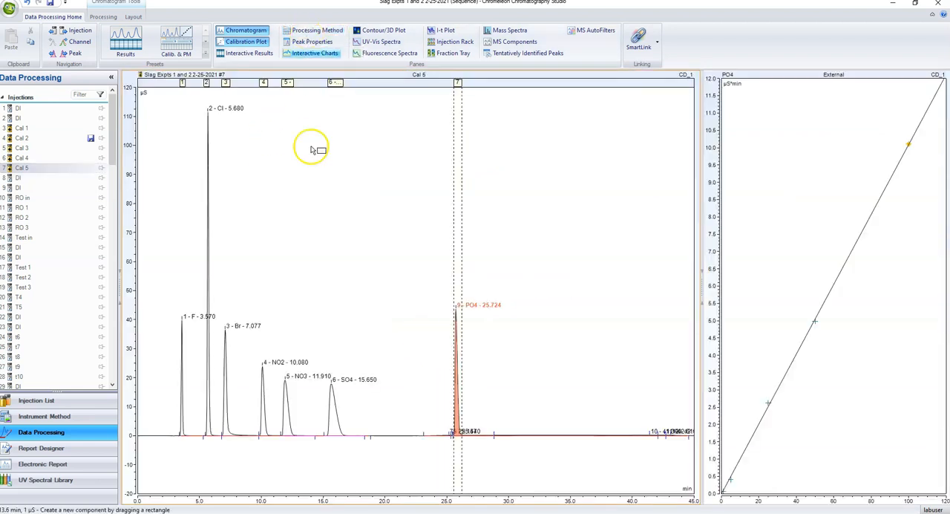
click(249, 53)
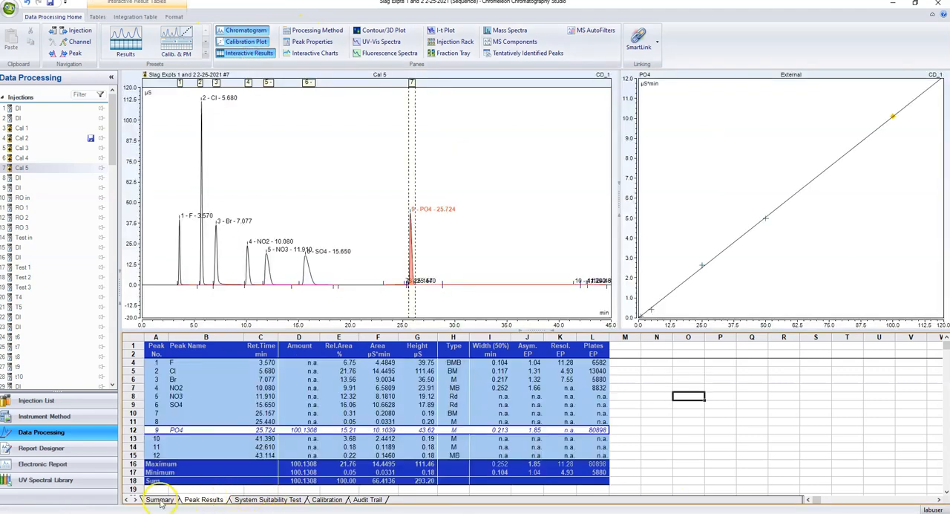
click(160, 501)
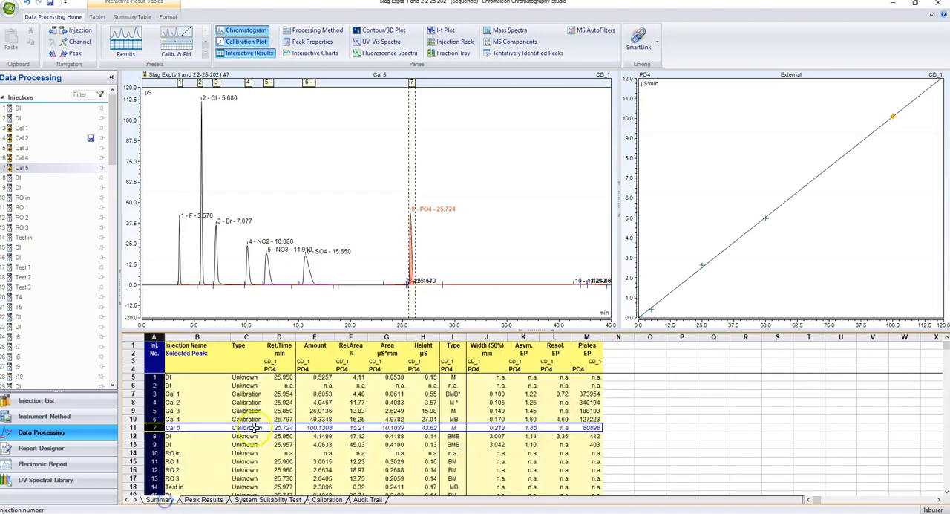
scroll(215, 416, down, 3)
scroll(197, 417, up, 3)
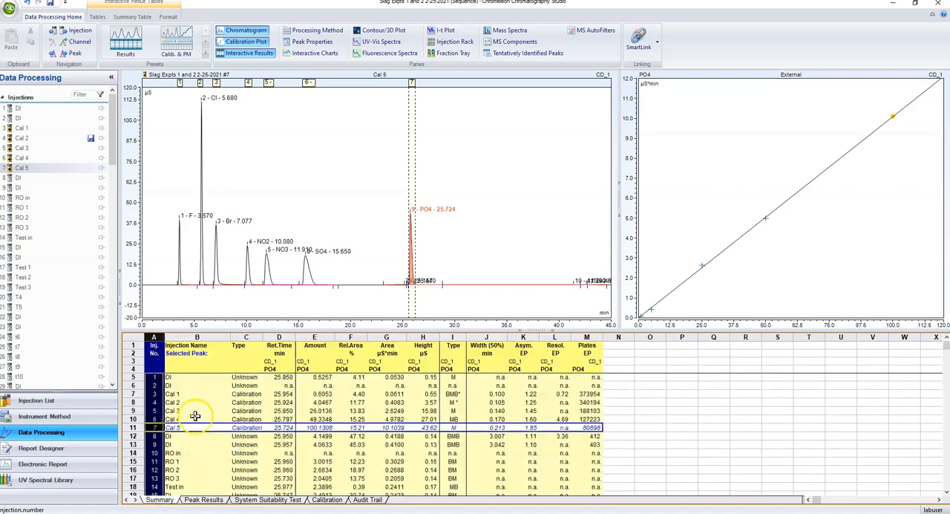
Examine the Injection Name, Amount and Area columns for PO4 in the Summary table
click(195, 339)
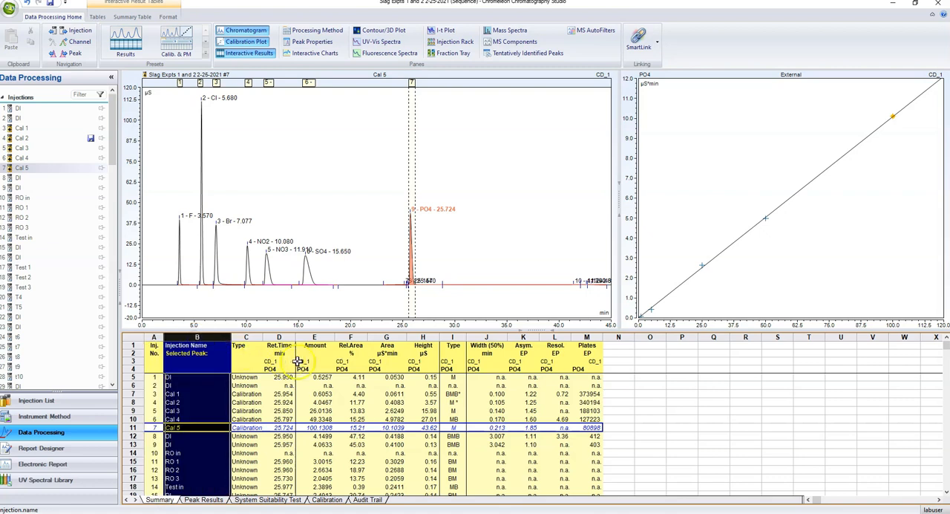
click(315, 339)
click(390, 336)
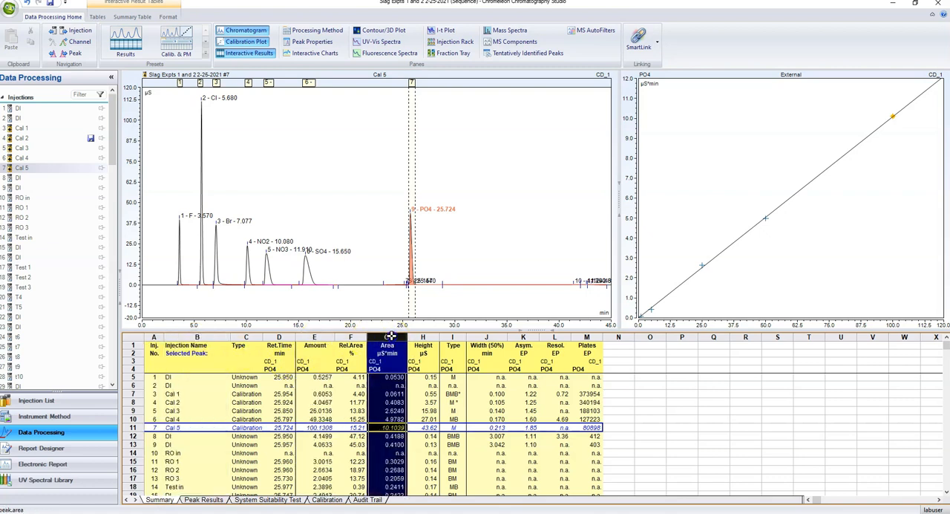
click(304, 340)
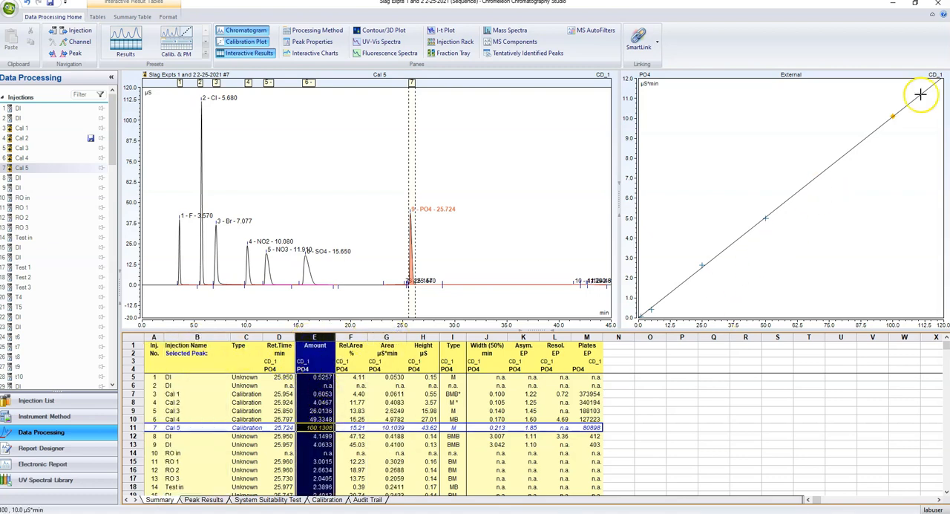
Hide the calibration plot and review the PO4 amounts of the sample injections in the Summary table
click(247, 41)
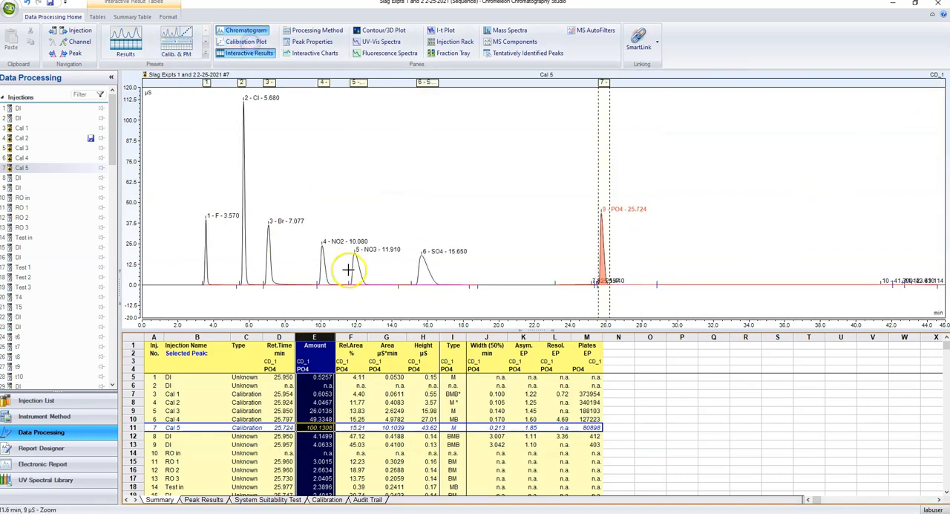
scroll(349, 424, down, 3)
scroll(355, 425, down, 3)
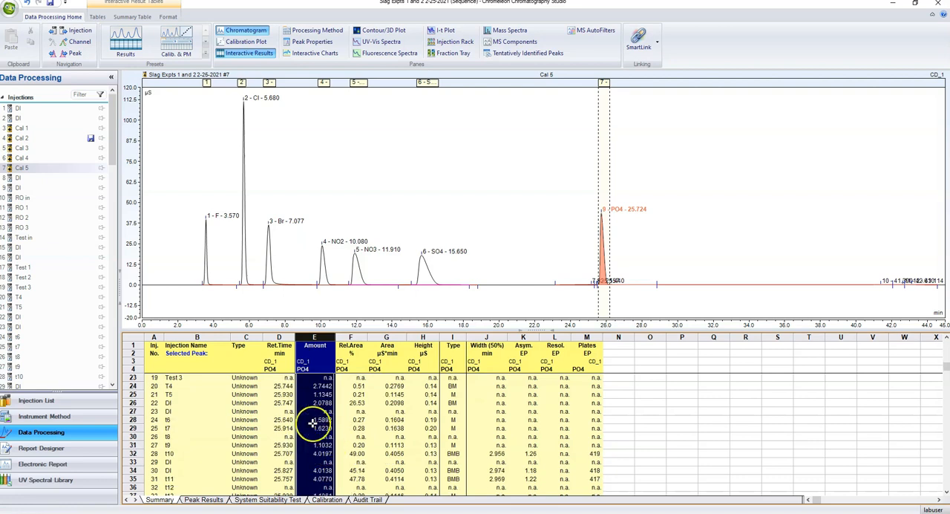
scroll(313, 427, up, 5)
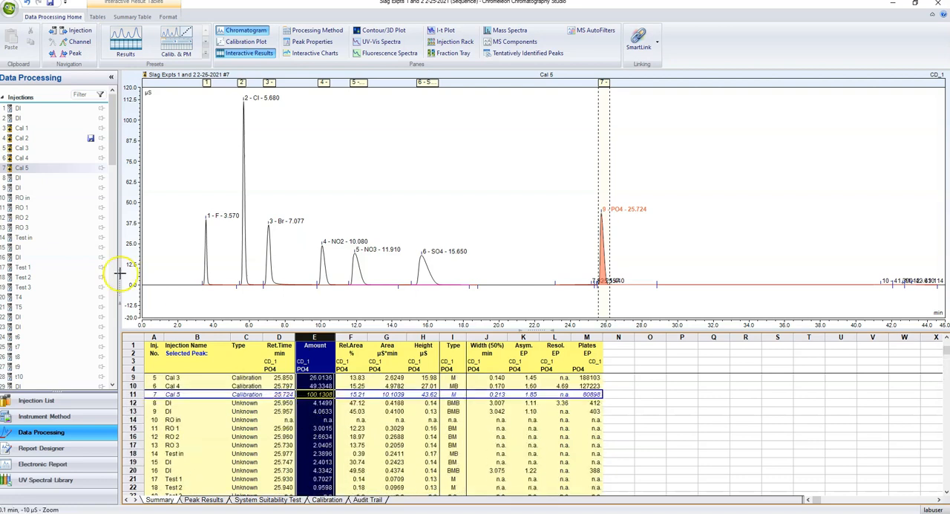
Open the RO 1 chromatogram and delete the broad, wrongly integrated peak identified as PO4
click(24, 197)
click(25, 208)
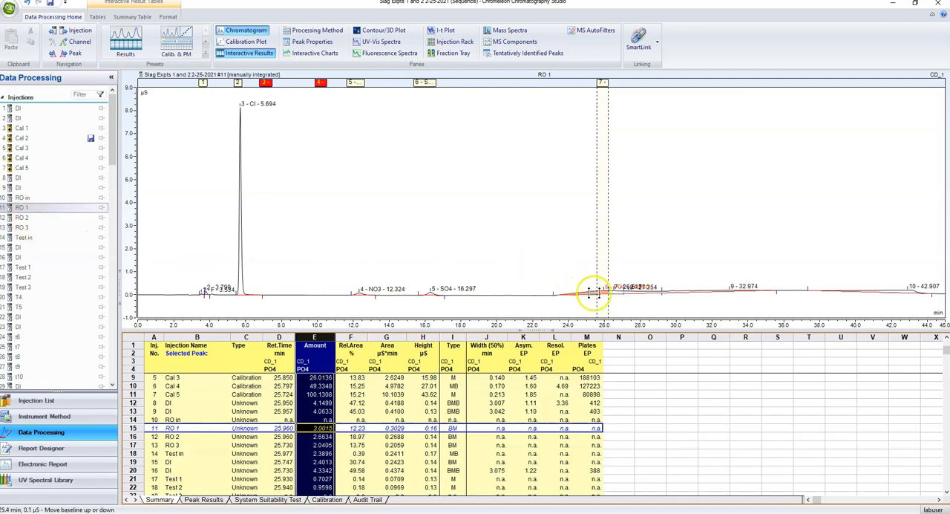
right_click(593, 291)
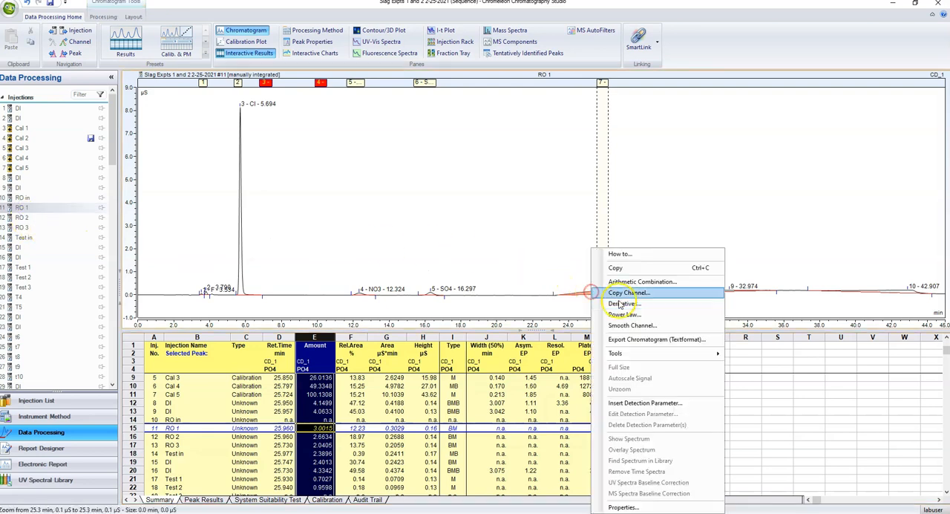
click(568, 297)
drag(537, 273, 636, 306)
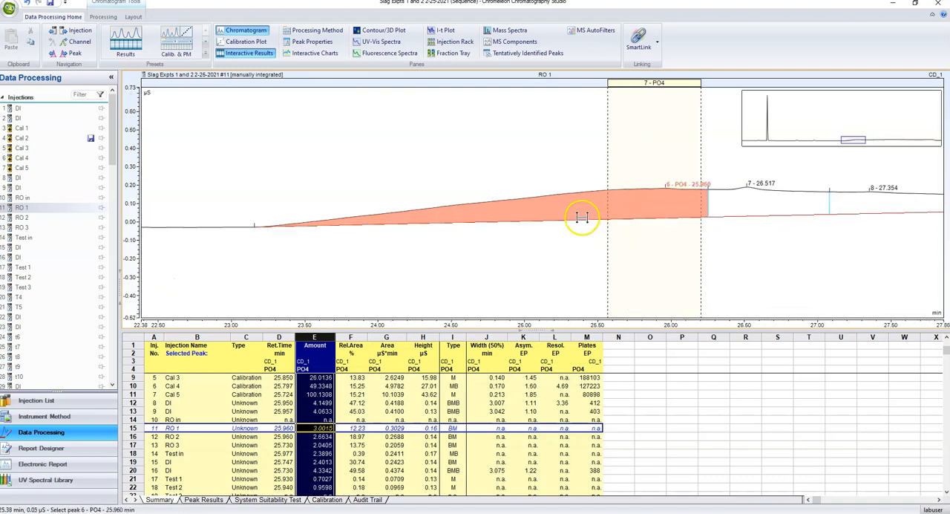
right_click(582, 217)
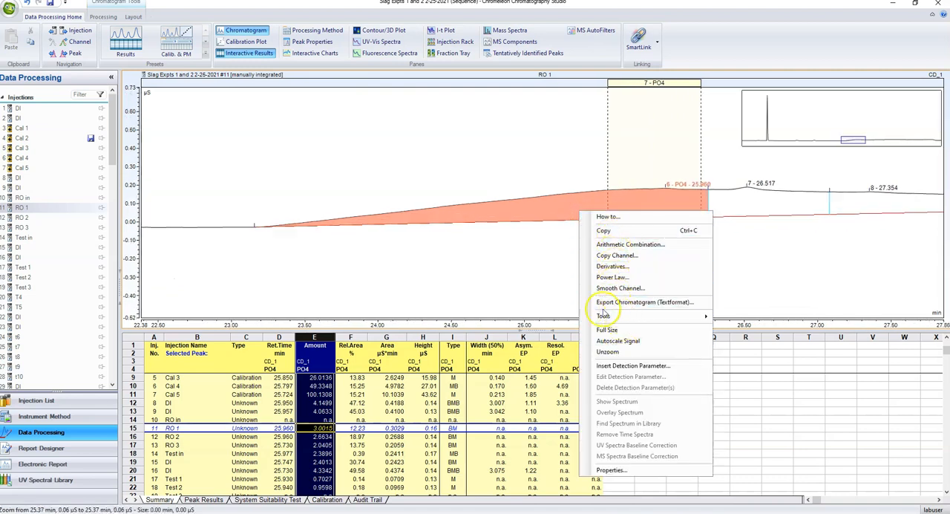
click(603, 187)
right_click(620, 189)
click(646, 210)
Manually integrate the small PO4 peak in RO 1 from about 25.87 to 26.11 min
drag(619, 167, 701, 201)
right_click(589, 210)
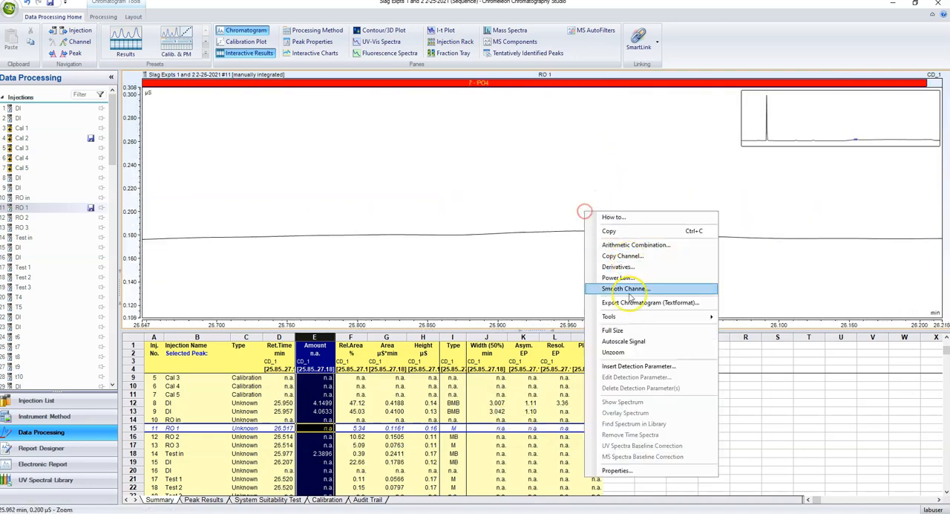
click(628, 336)
drag(451, 205, 795, 296)
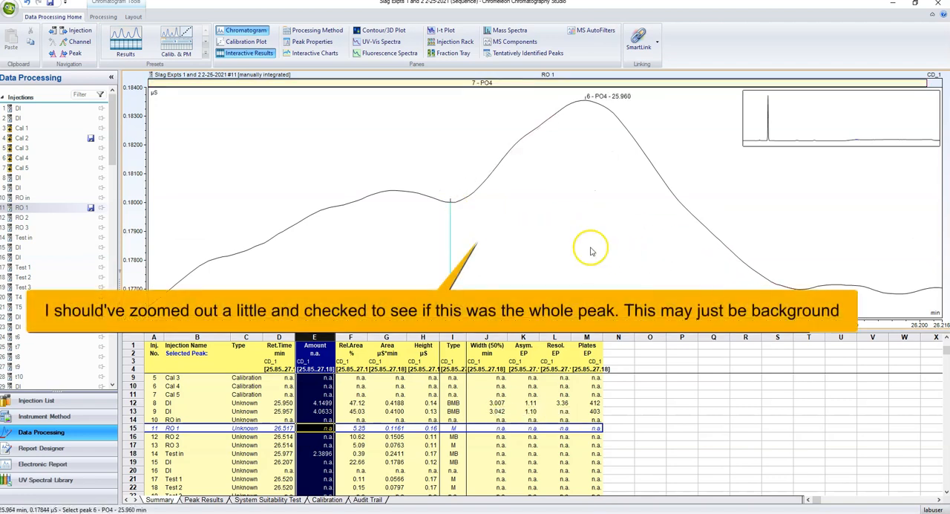
Raise the baseline in RO 1 to the signal at about 26.25 min, where the peak following PO4 starts
right_click(470, 203)
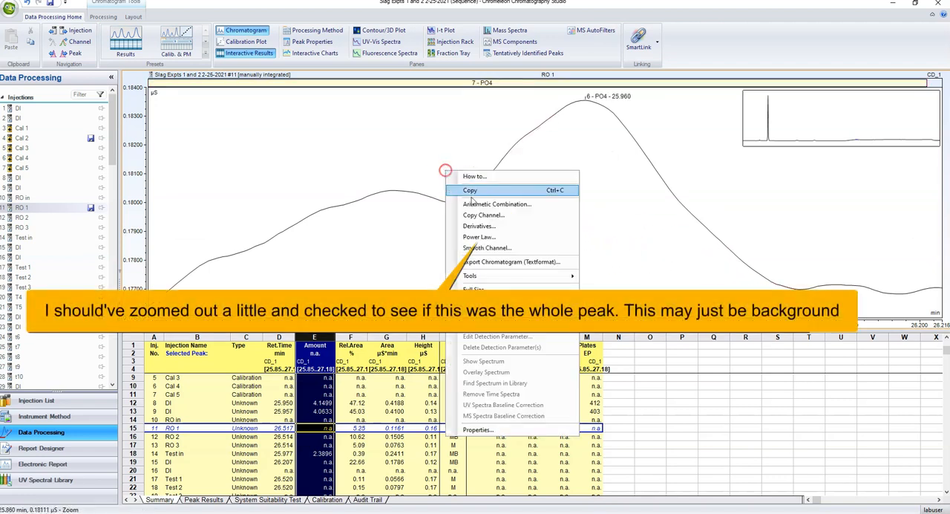
click(497, 230)
drag(595, 281, 643, 301)
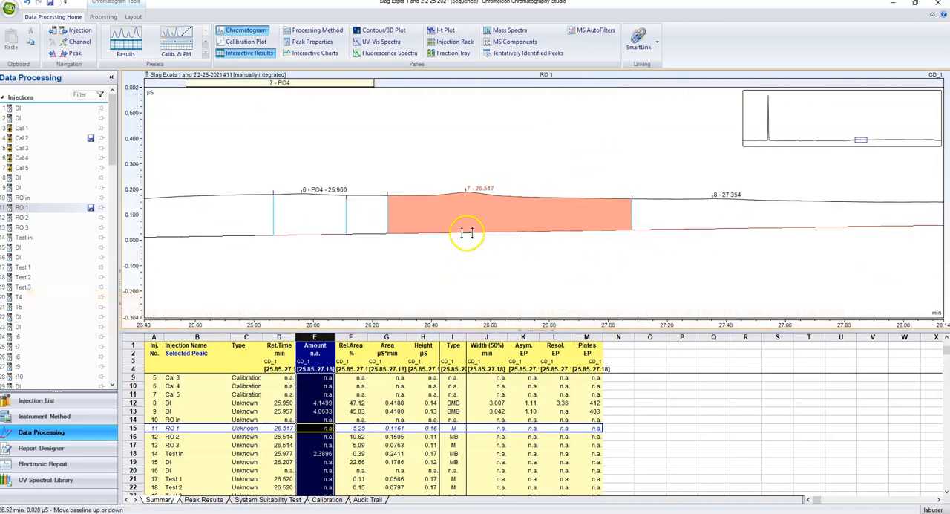
right_click(464, 229)
click(428, 230)
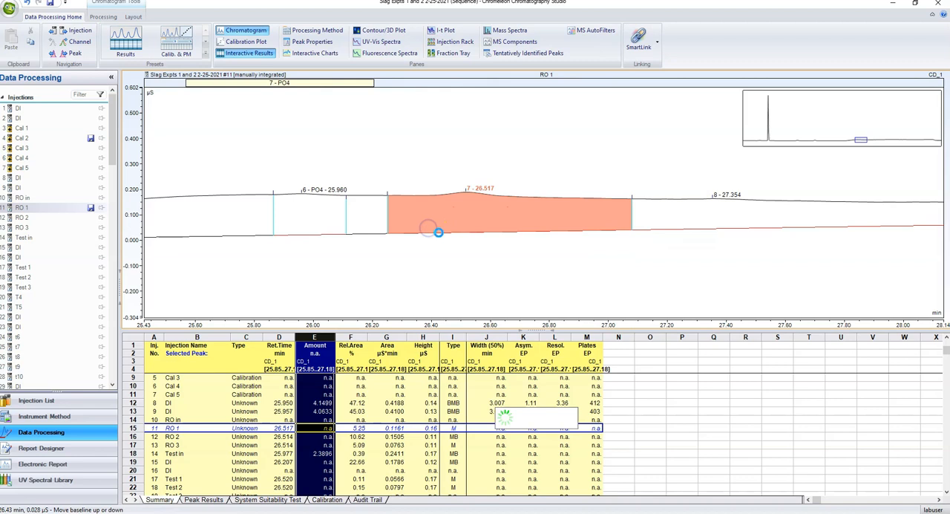
click(385, 232)
drag(386, 231, 390, 199)
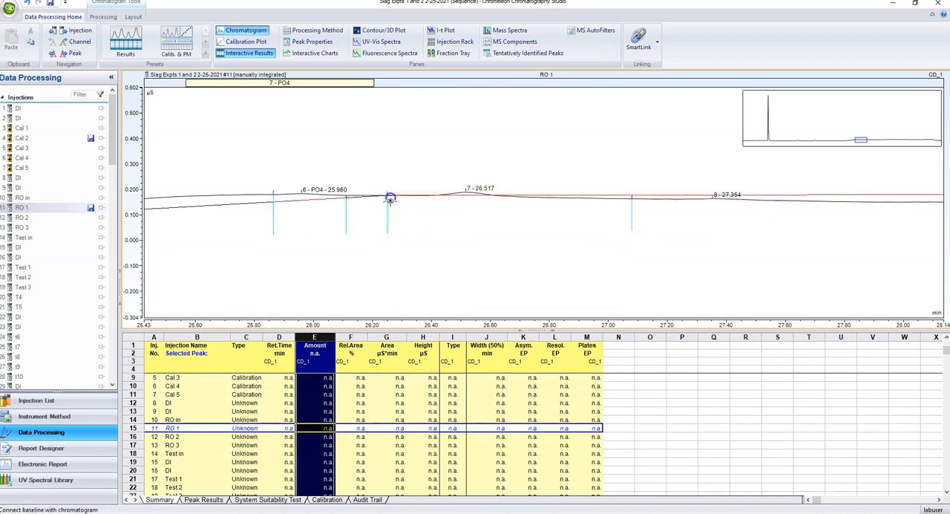
Fit both baseline ends of the PO4 peak in RO 1 to the signal, and restore the full-size chromatogram
click(269, 197)
drag(251, 172, 356, 207)
right_click(446, 208)
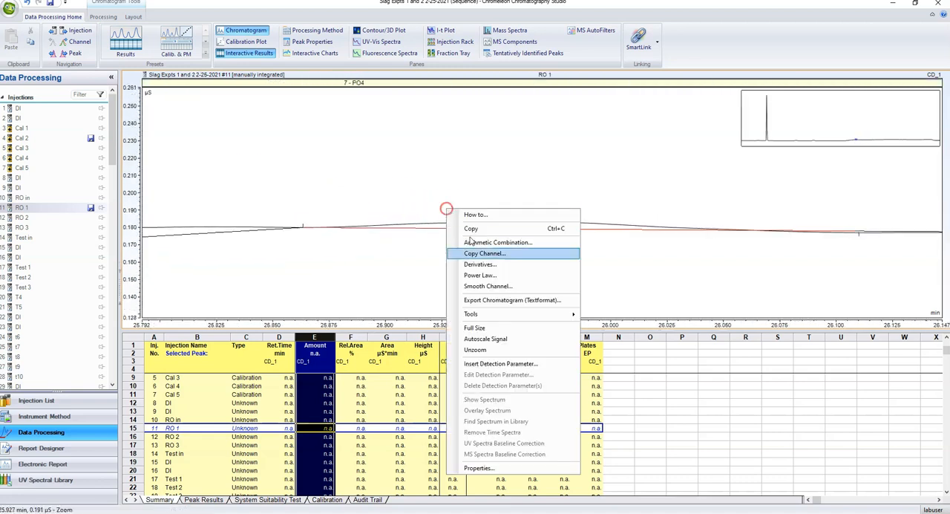
click(487, 277)
click(545, 193)
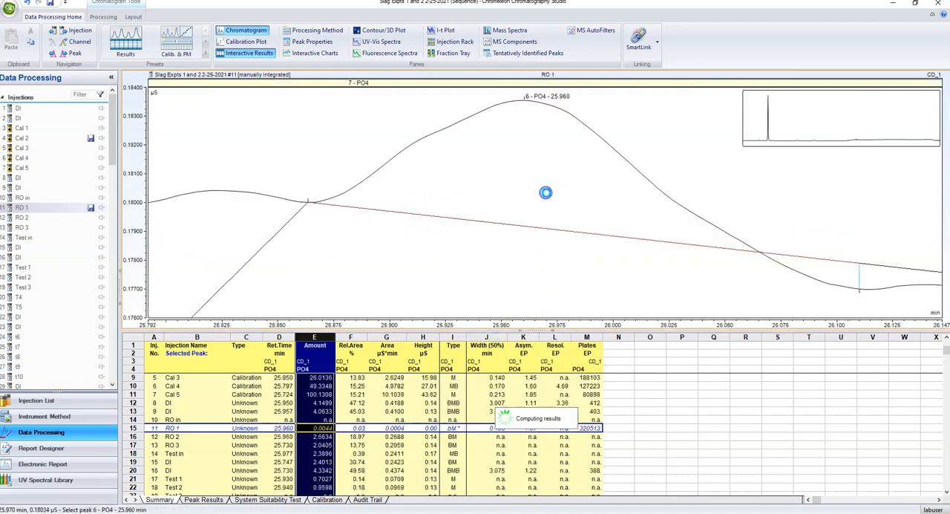
drag(853, 261, 857, 289)
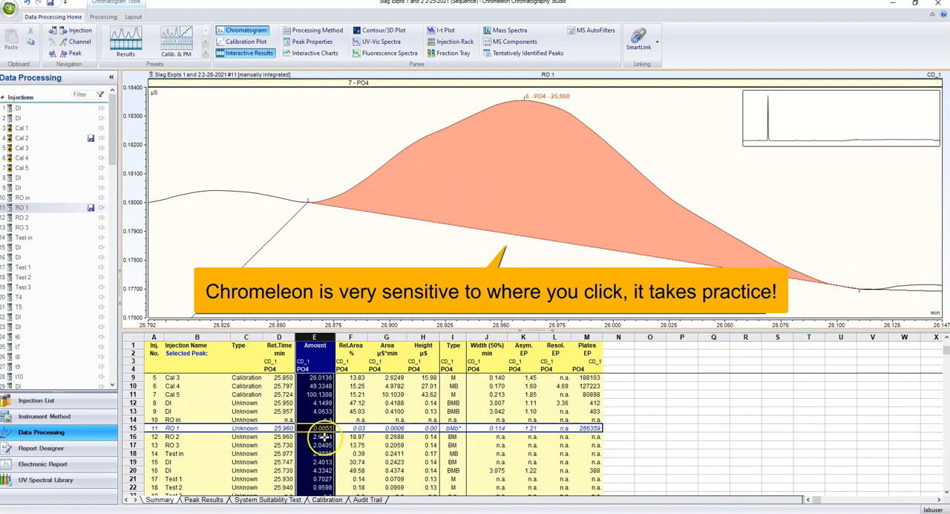
right_click(425, 261)
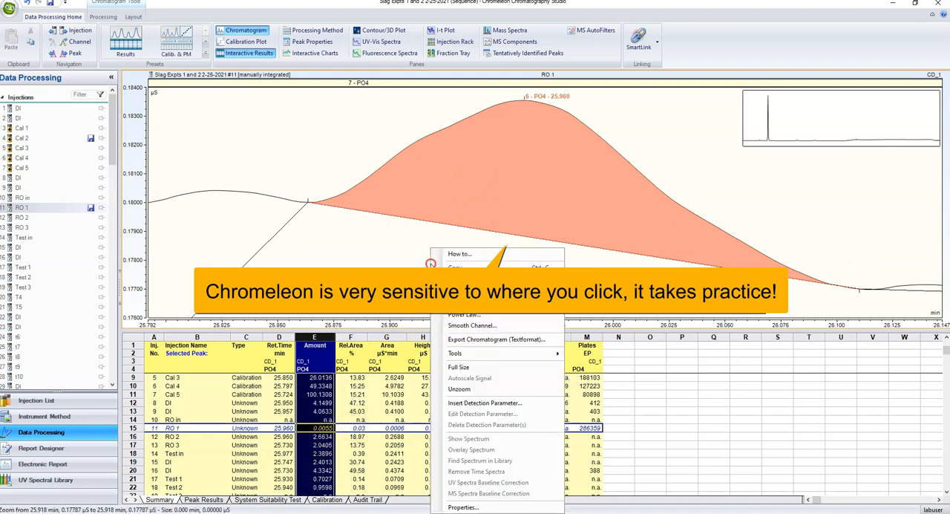
click(475, 368)
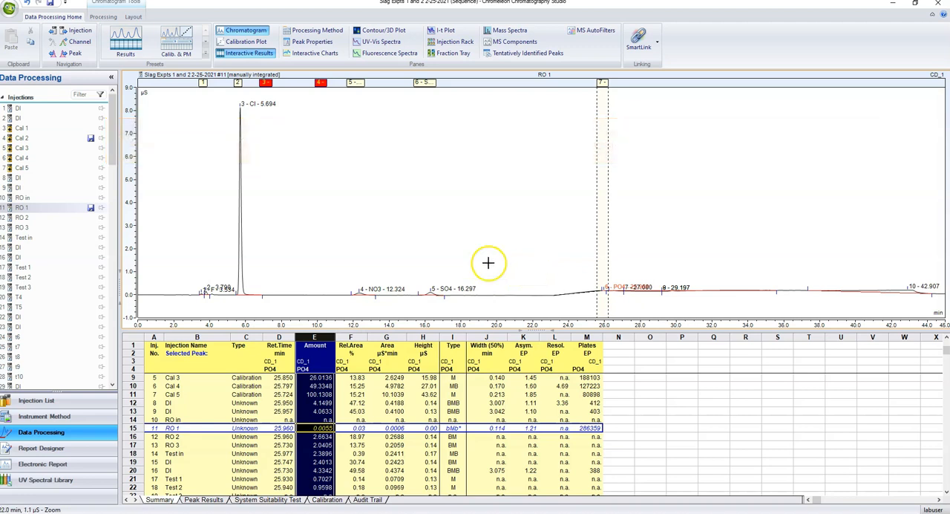
Review the PO4 integration in the sample and DI chromatograms after RO 1, and compare the amounts in the Summary table
click(23, 217)
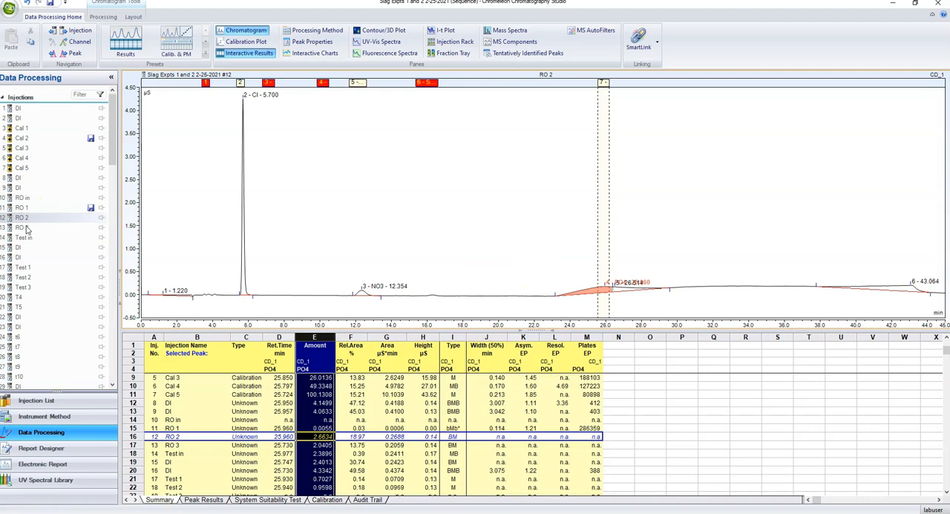
click(26, 228)
click(24, 237)
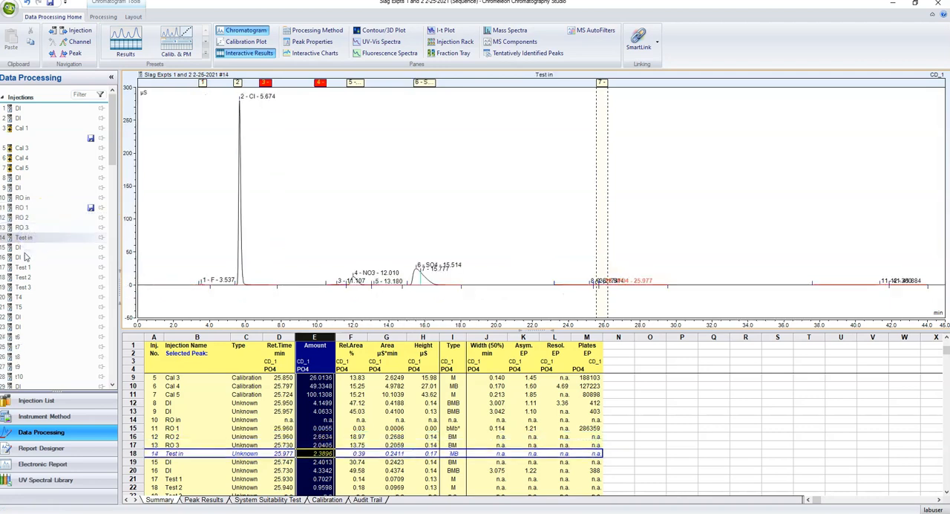
click(23, 267)
click(23, 277)
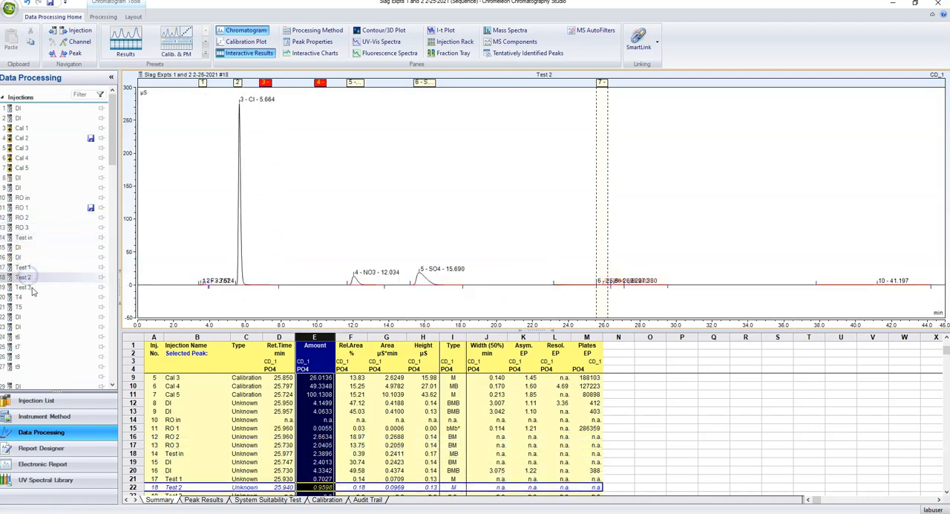
click(29, 287)
click(24, 297)
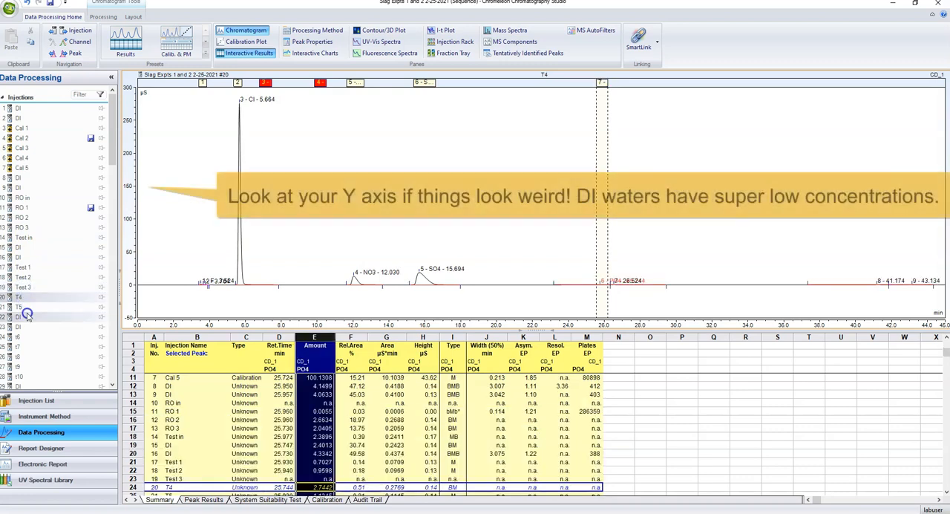
click(26, 314)
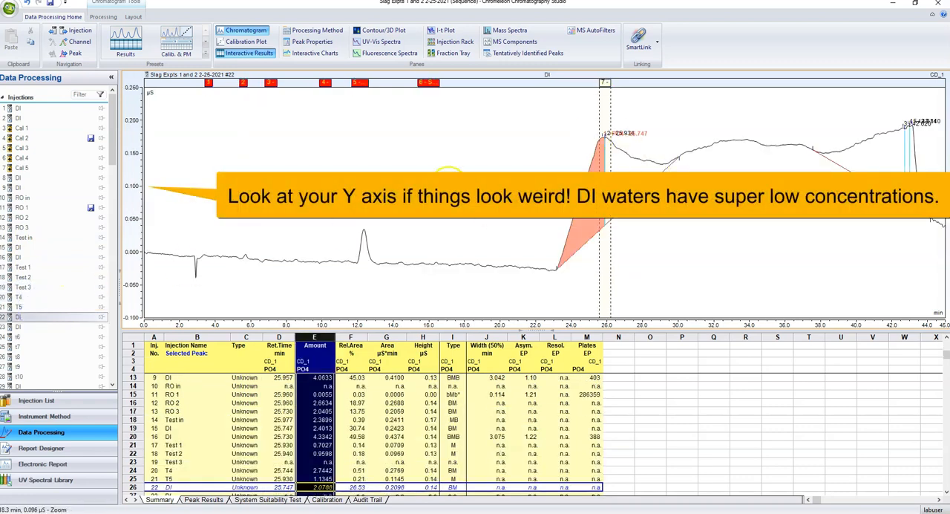
click(45, 307)
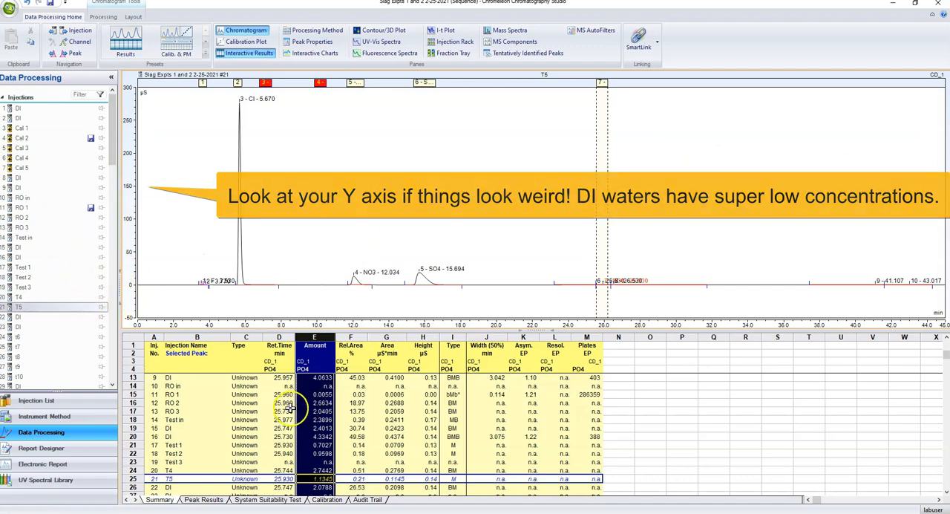
scroll(287, 420, down, 3)
scroll(286, 420, up, 6)
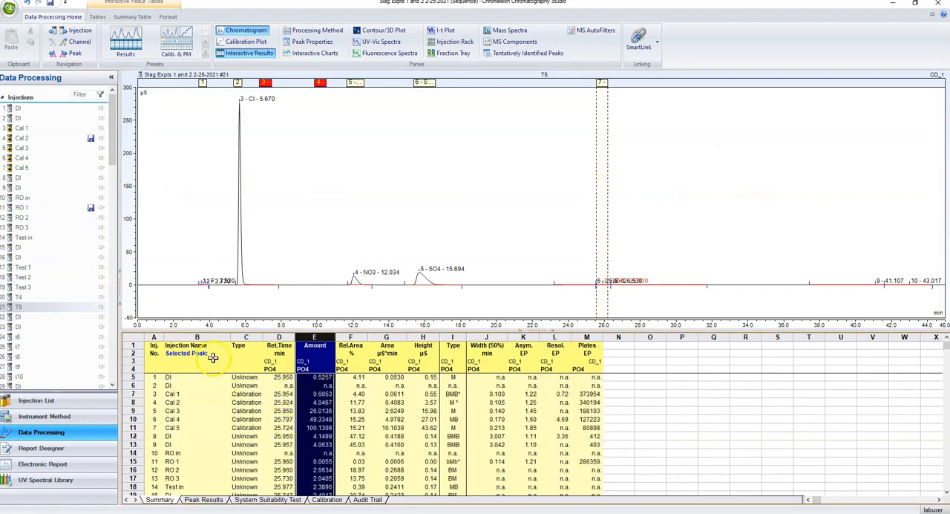
Highlight the Injection Name column and the PO4 Amount column in the Summary table
click(183, 339)
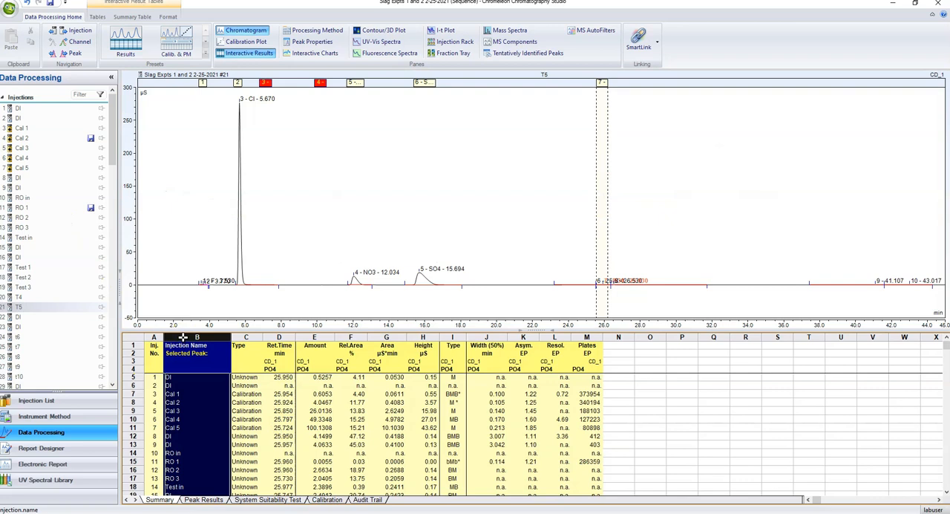
right_click(183, 338)
click(176, 338)
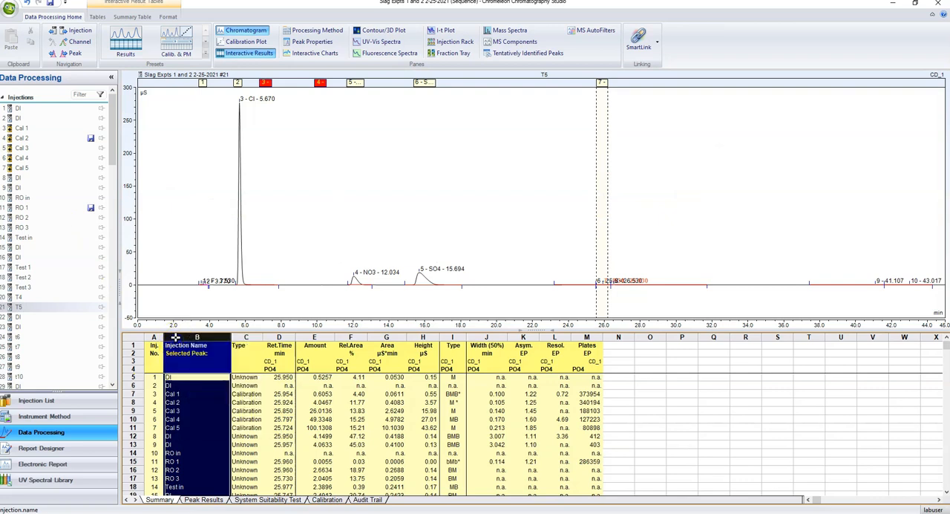
right_click(177, 338)
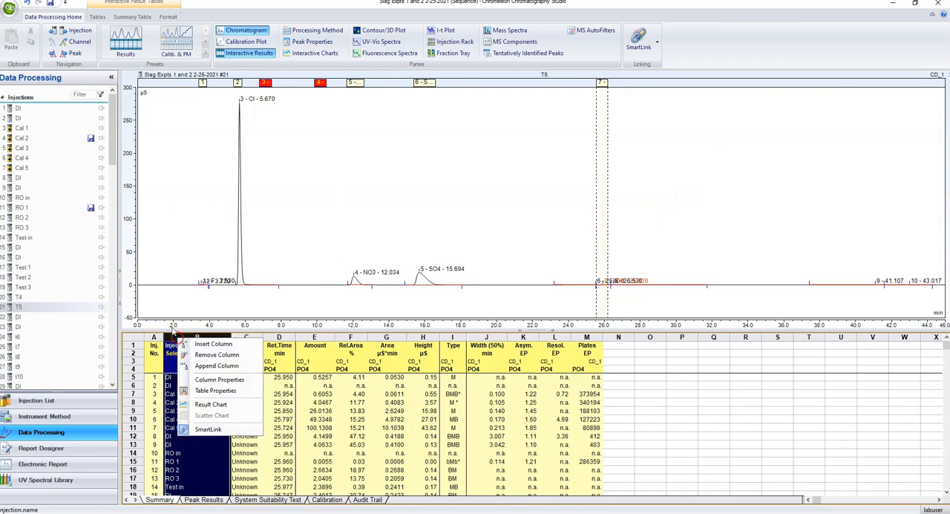
click(170, 338)
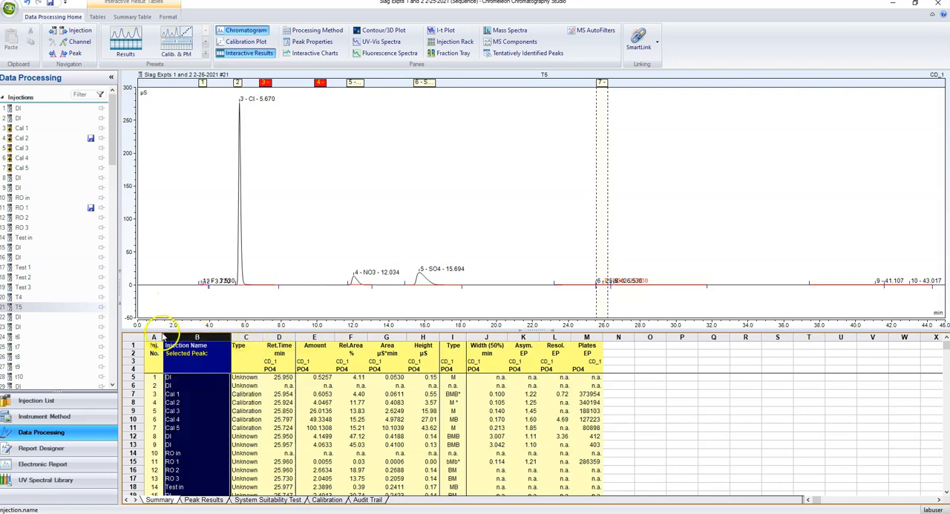
click(135, 337)
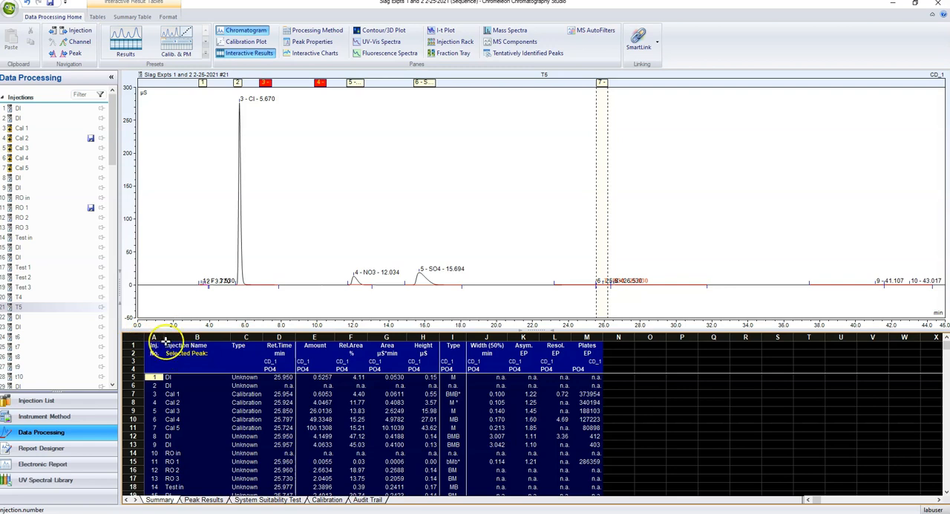
click(196, 337)
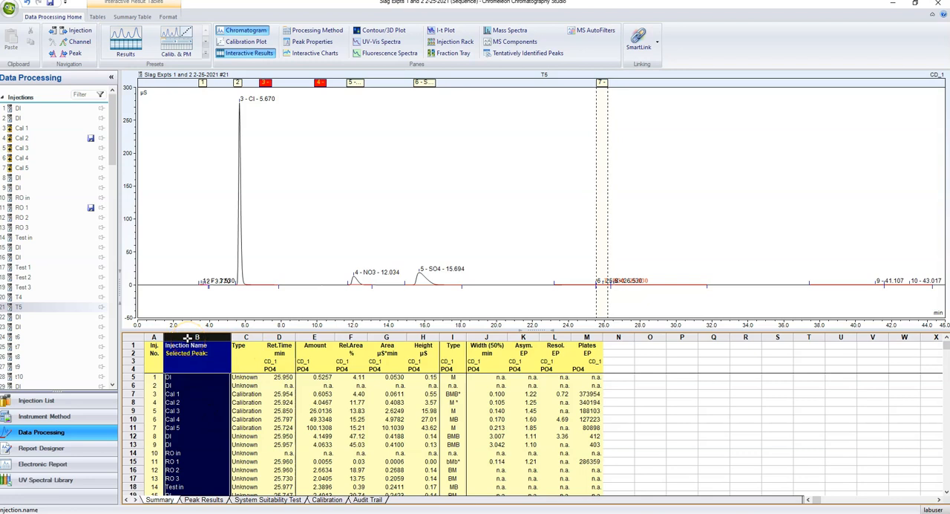
click(319, 338)
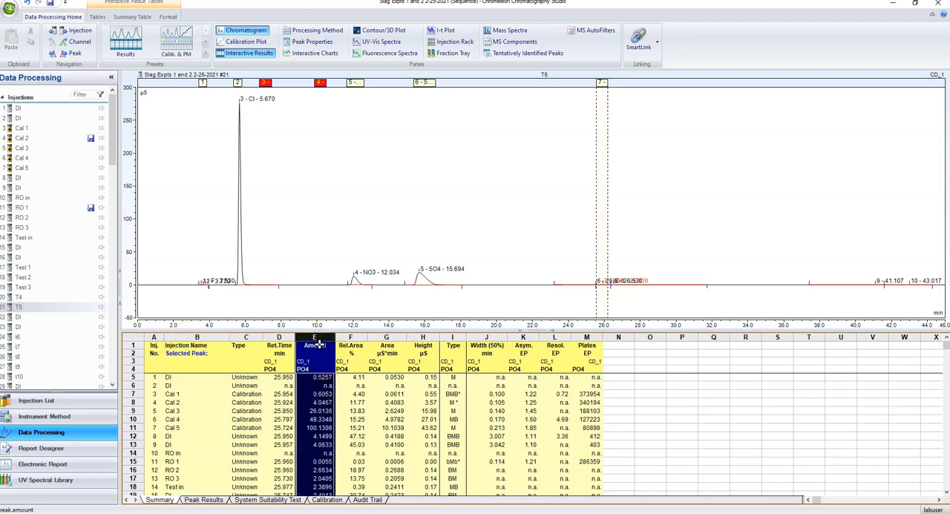
Show the Summary results for SO4 and NO3 one after the other, and look over their Amount columns
click(424, 82)
click(317, 338)
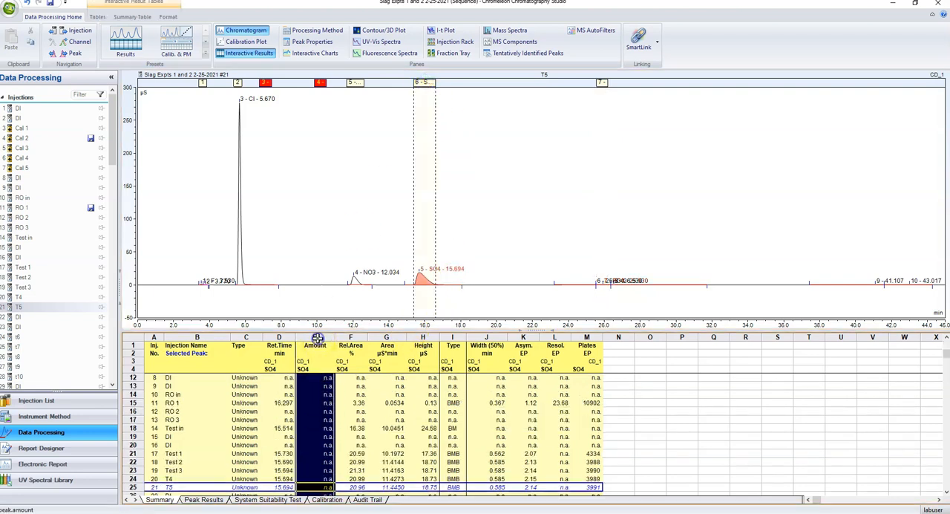
scroll(320, 395, up, 3)
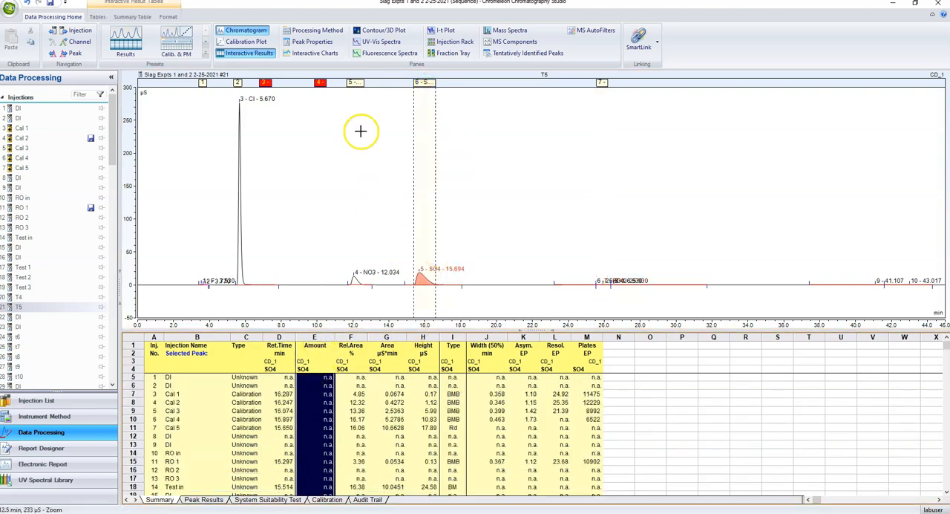
click(355, 83)
scroll(314, 398, up, 5)
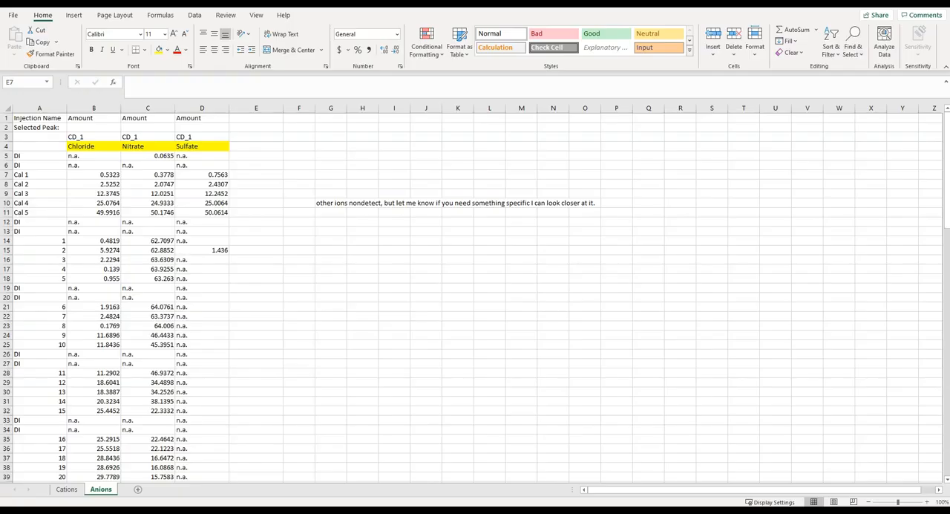
Switch to the Excel workbook and go over the Injection Name, Chloride, Nitrate and Sulfate columns of the Anions sheet
mouse_move(255, 510)
click(256, 174)
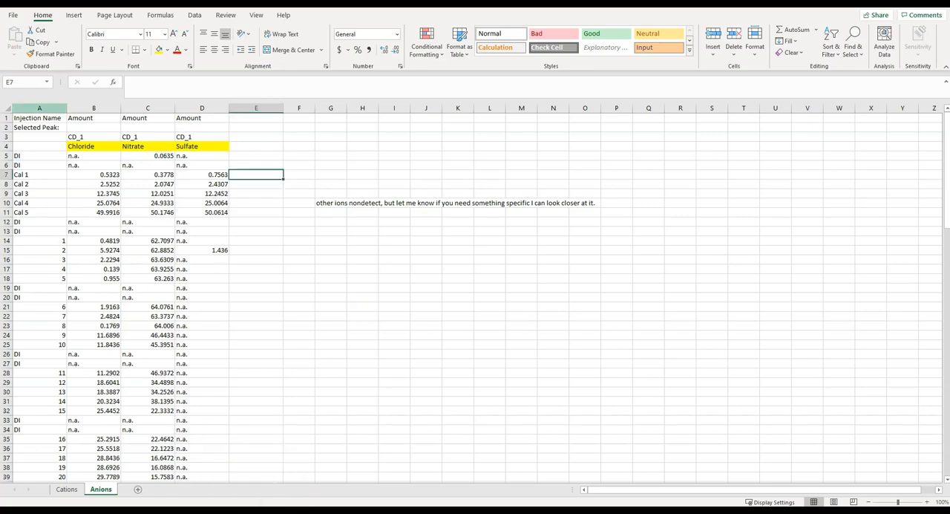
click(39, 108)
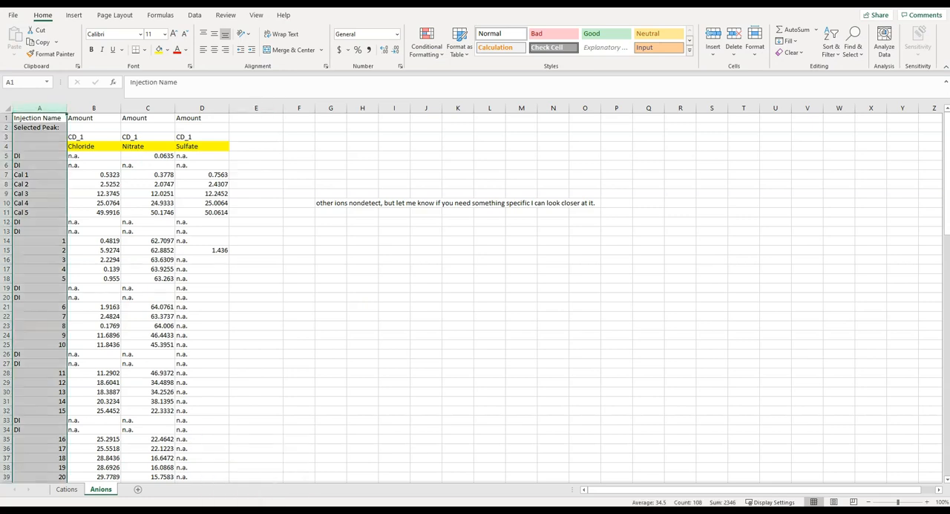
click(93, 108)
click(148, 108)
click(202, 117)
click(202, 108)
click(147, 108)
click(93, 108)
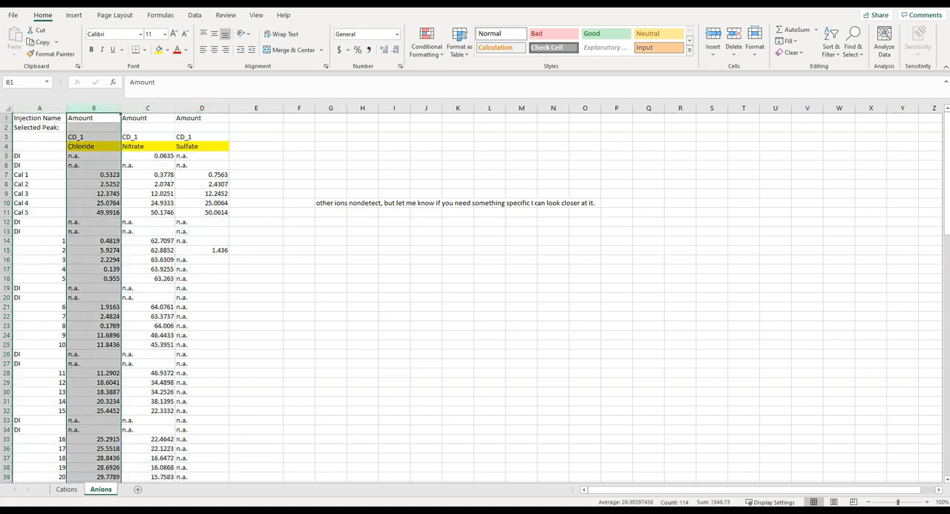
click(256, 203)
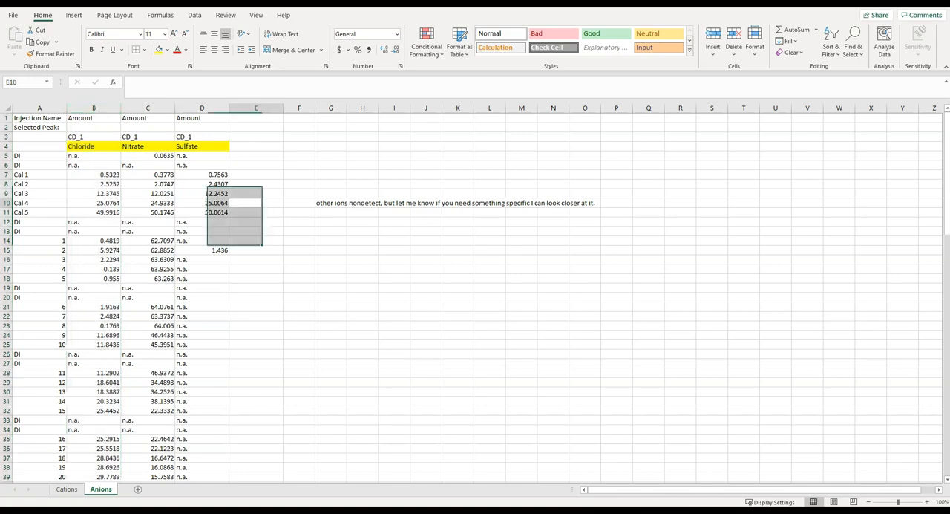
Examine the DI blank rows and the sample amounts between them on the Anions sheet, and open the Cations sheet
drag(6, 222, 6, 232)
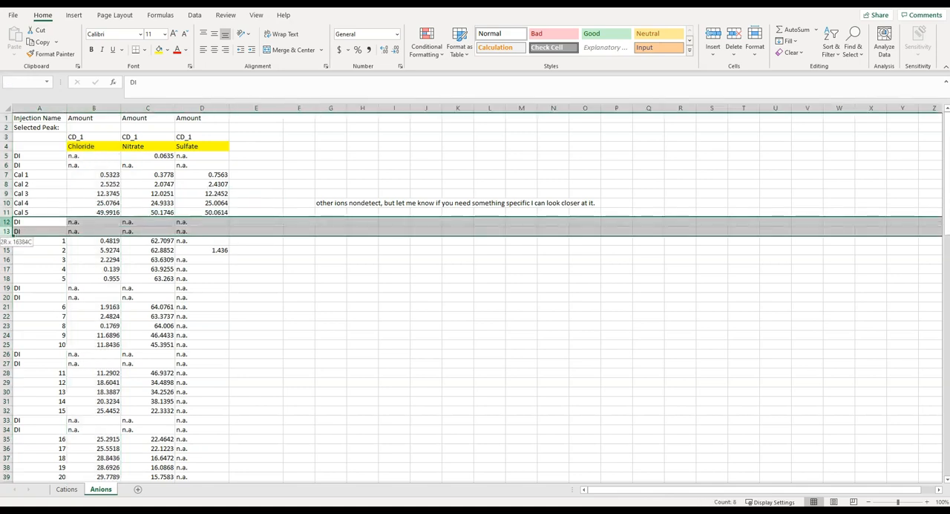
click(39, 269)
click(6, 278)
drag(6, 288, 6, 307)
click(94, 250)
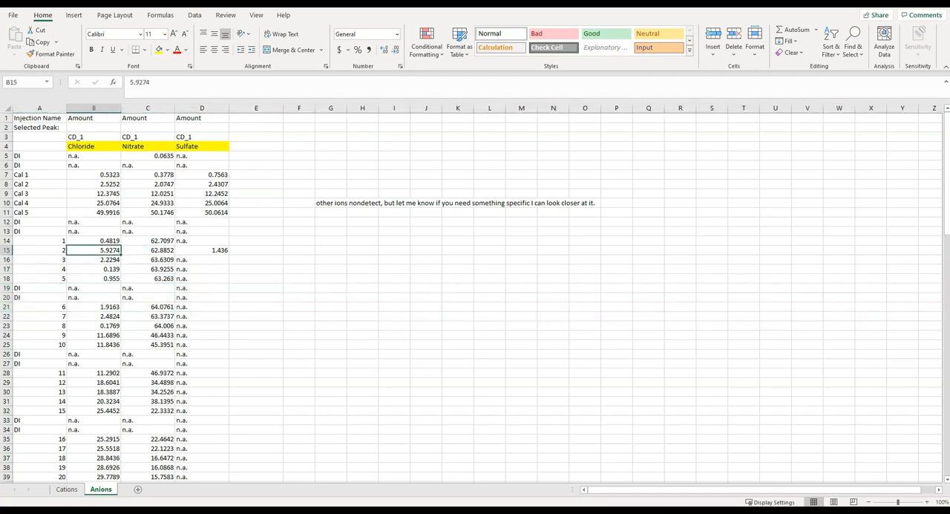
scroll(475, 297, down, 5)
scroll(475, 297, up, 5)
click(93, 363)
click(148, 278)
click(256, 231)
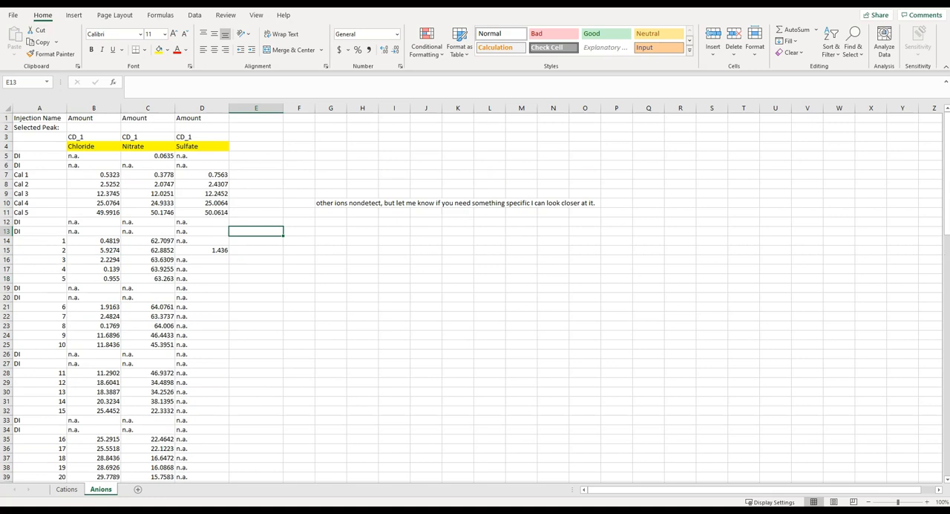
click(66, 489)
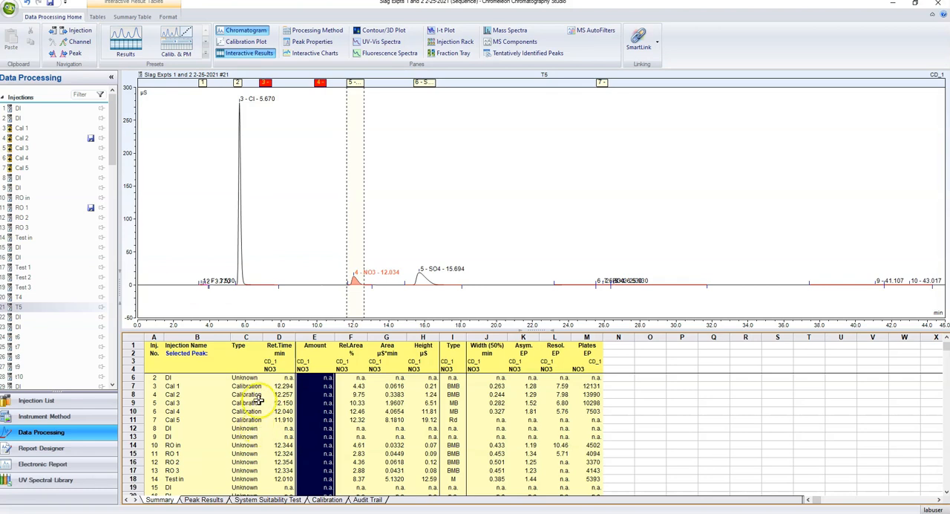
Return to Chromeleon, show the PO4 results in the Summary table, and check the retention times and amounts of the DI and Cal injections
scroll(256, 401, up, 1)
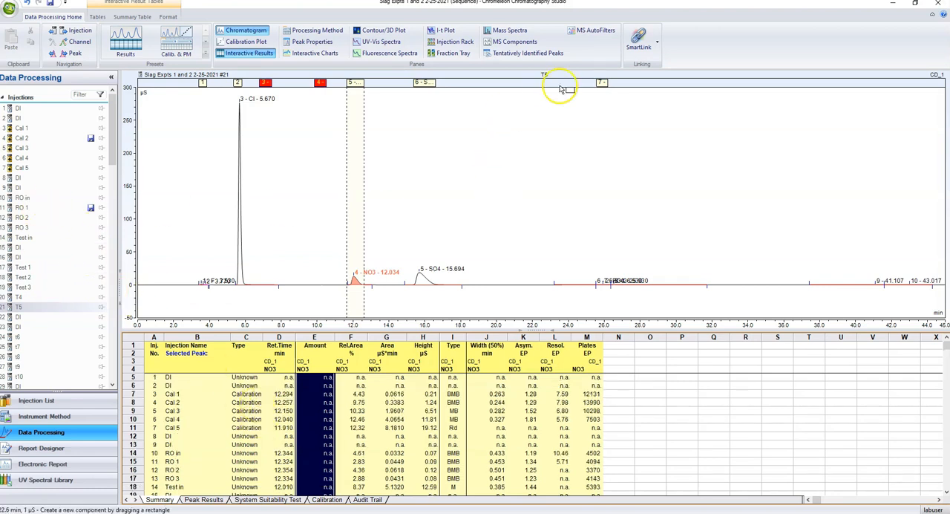
click(602, 82)
scroll(284, 453, up, 3)
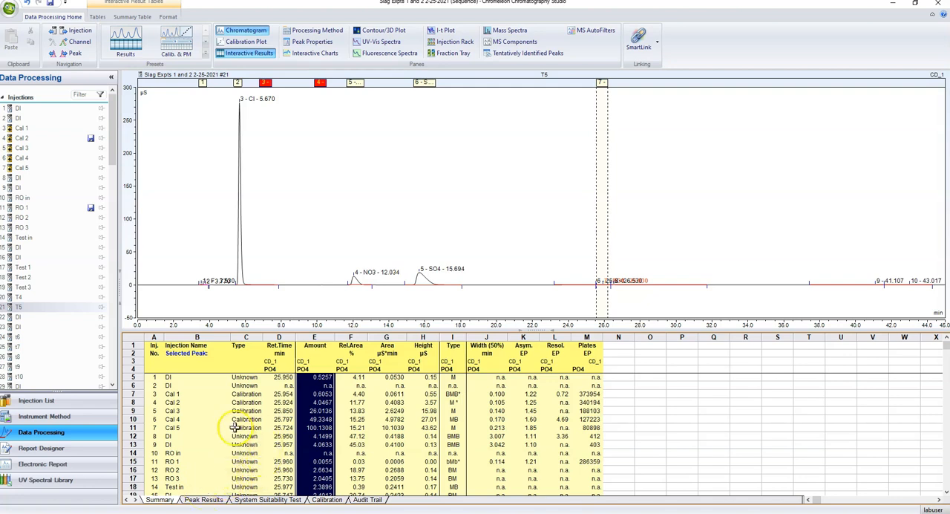
click(285, 394)
click(287, 386)
click(311, 412)
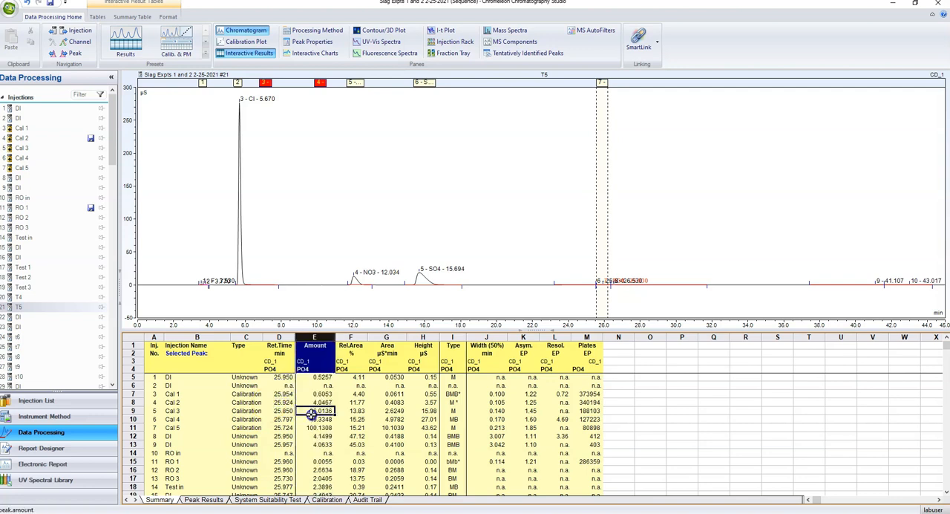
click(286, 380)
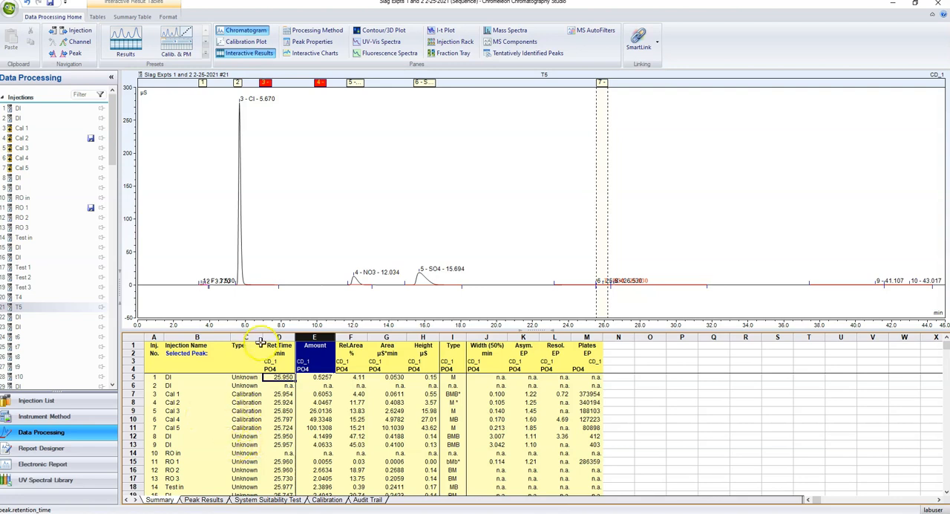
Delete the small peak at about 3.77 min next to the F peak in T5, and autoscale the signal
drag(191, 274, 228, 290)
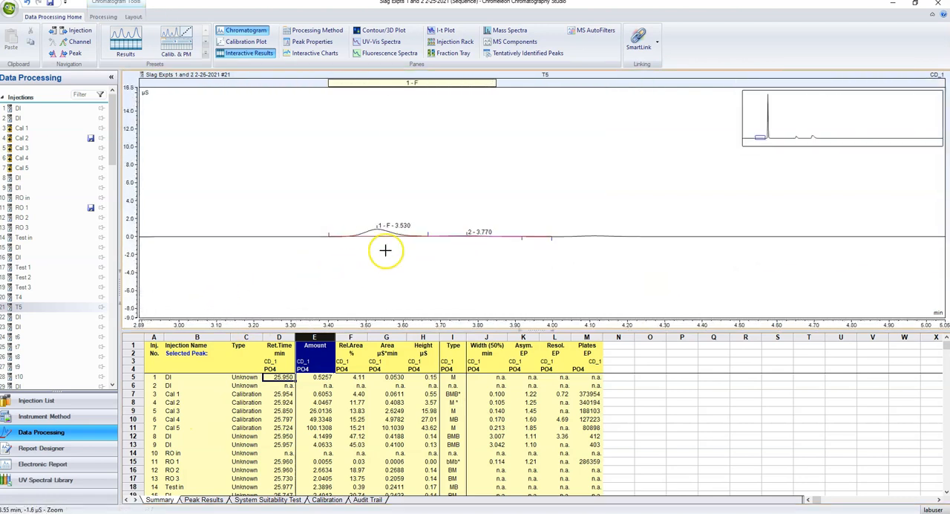
drag(295, 203, 541, 253)
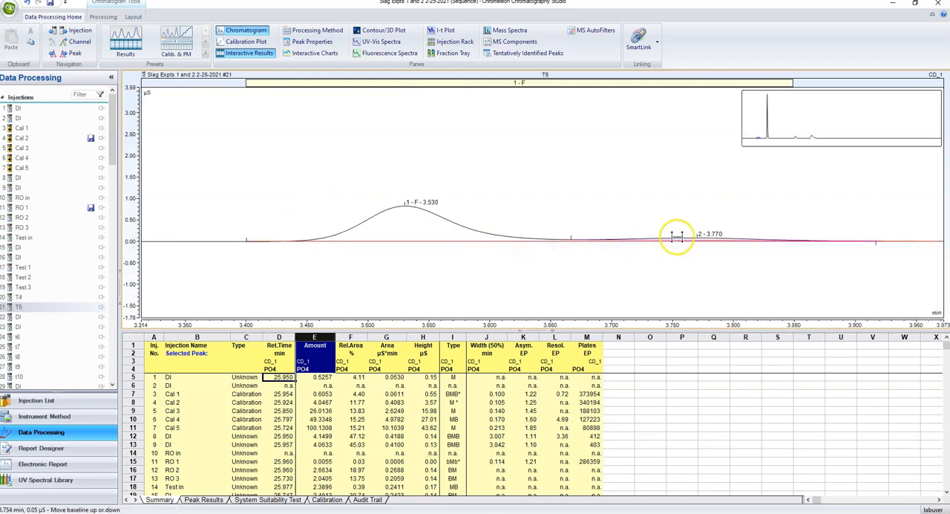
right_click(674, 237)
click(717, 257)
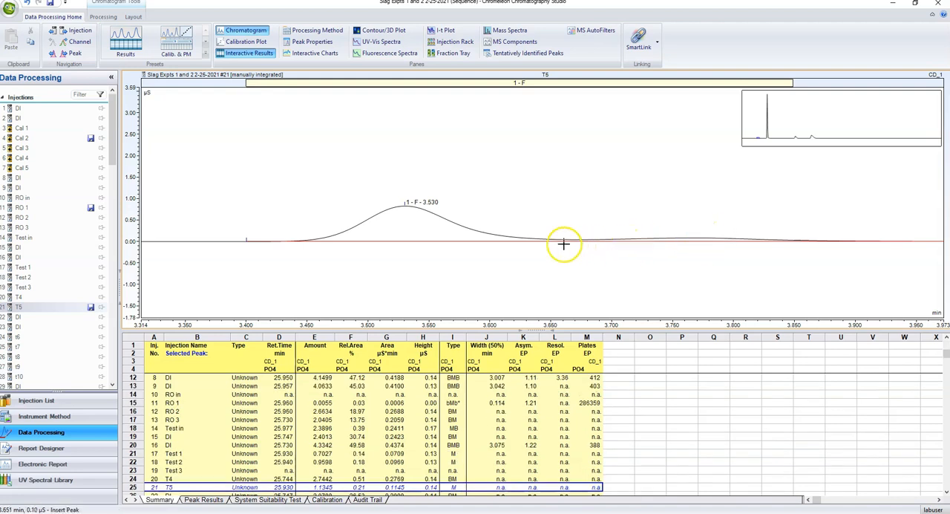
right_click(377, 197)
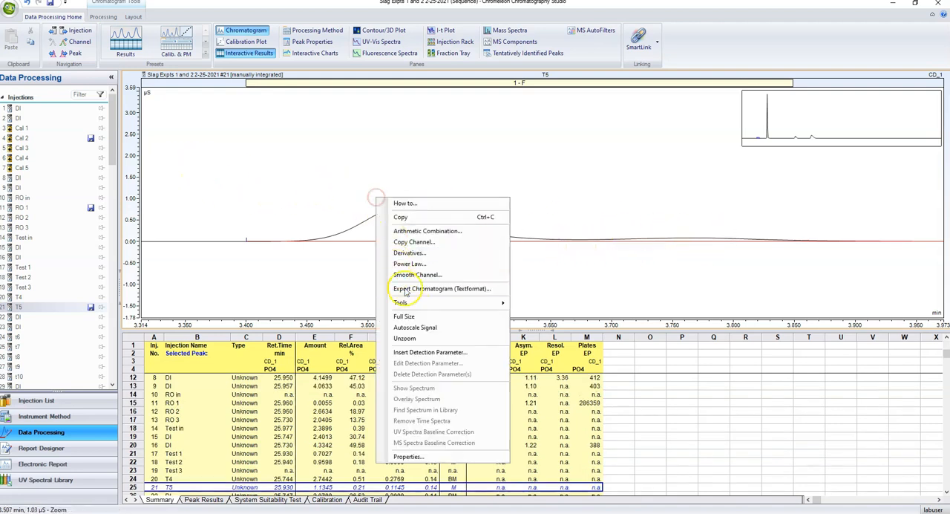
click(423, 327)
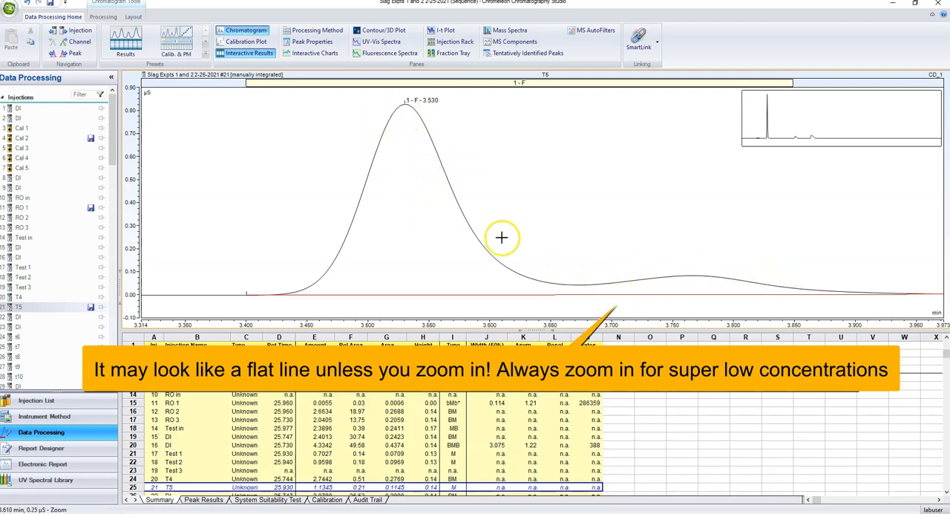
Shape the shoulder of the F peak in T5 from about 3.577 min to separate the small peak following it
click(437, 267)
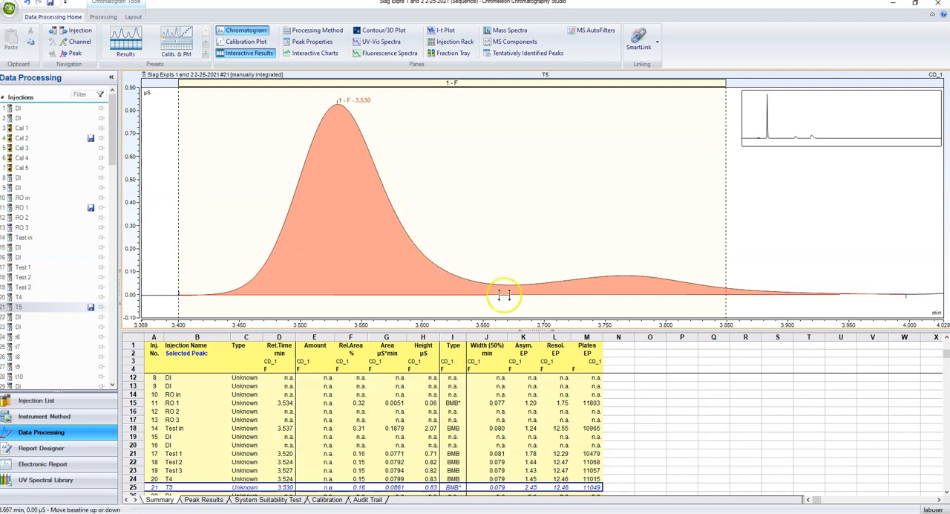
right_click(394, 207)
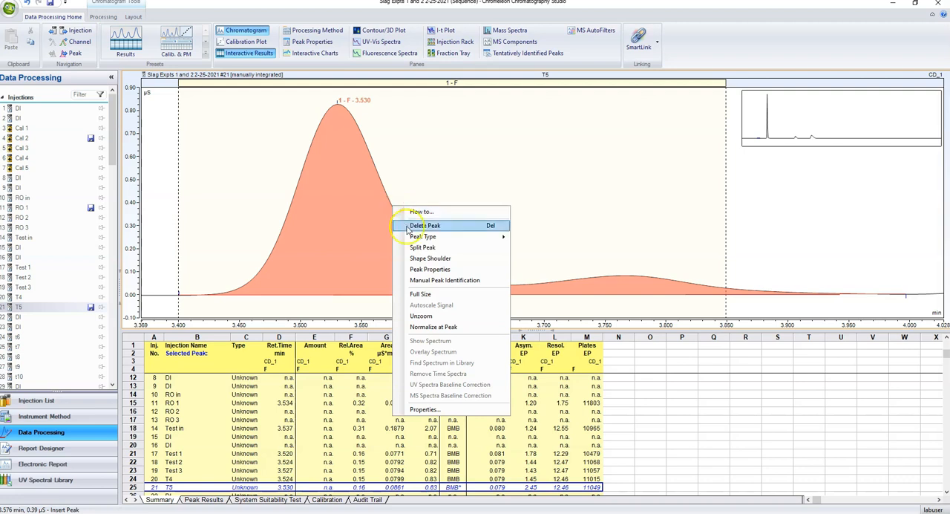
click(422, 252)
drag(423, 257, 553, 293)
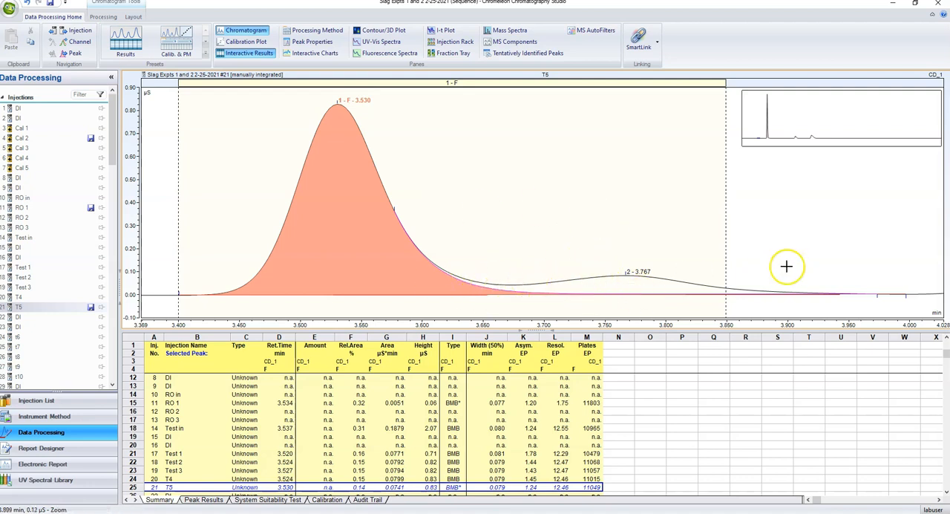
right_click(776, 229)
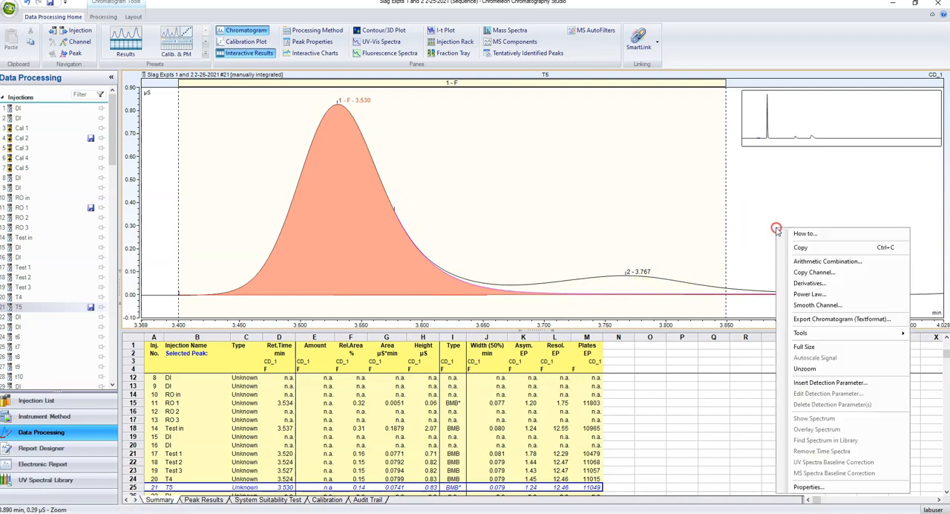
click(746, 249)
click(320, 240)
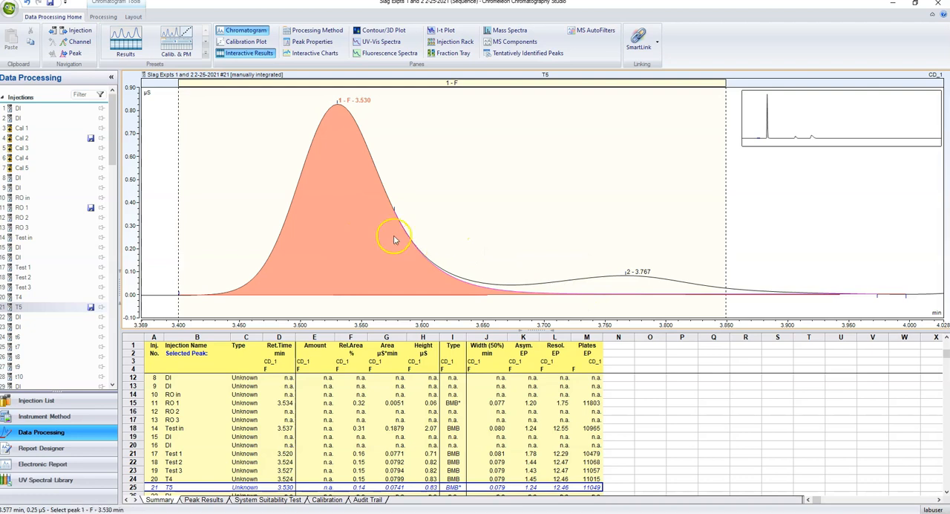
Add the Cal 1 chromatogram to the T5 display to compare their F peaks
click(104, 304)
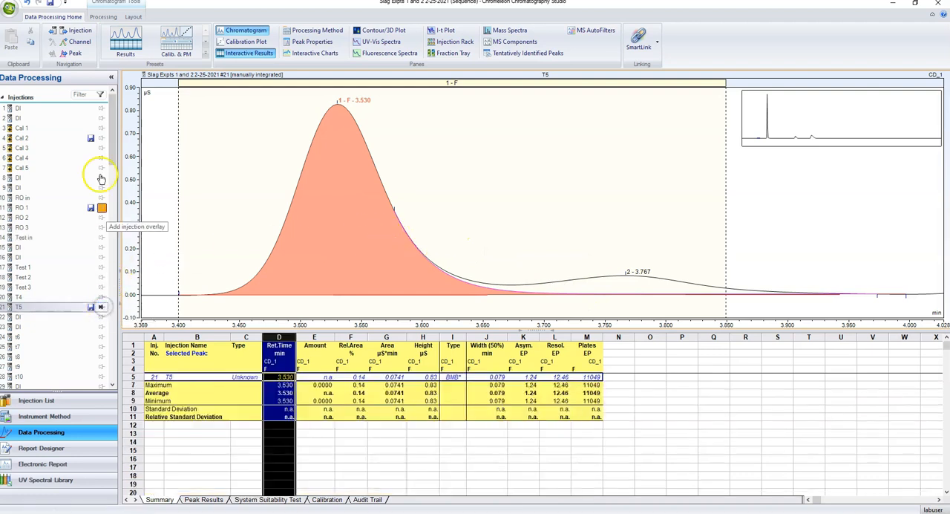
click(101, 128)
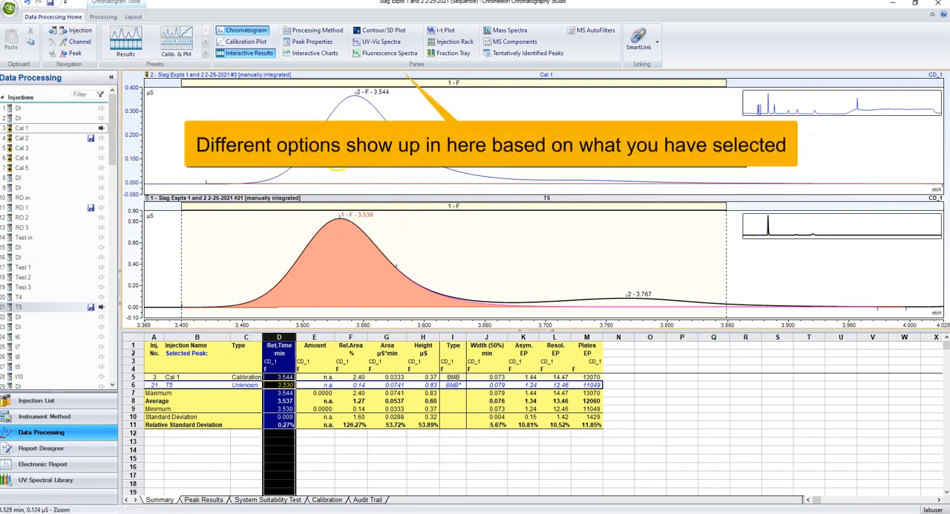
Overlay the Cal 1 and T5 chromatograms in one plot instead of stacking them, to compare their F peaks
click(113, 17)
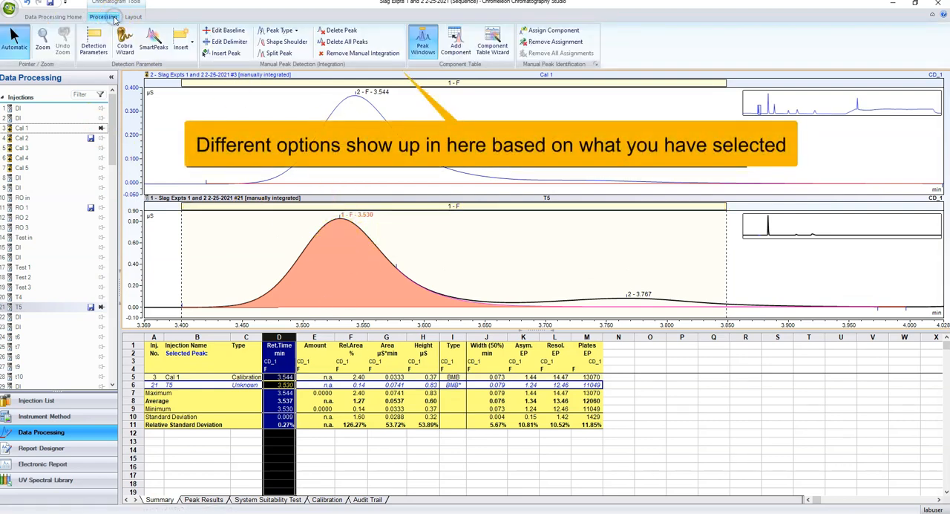
click(134, 17)
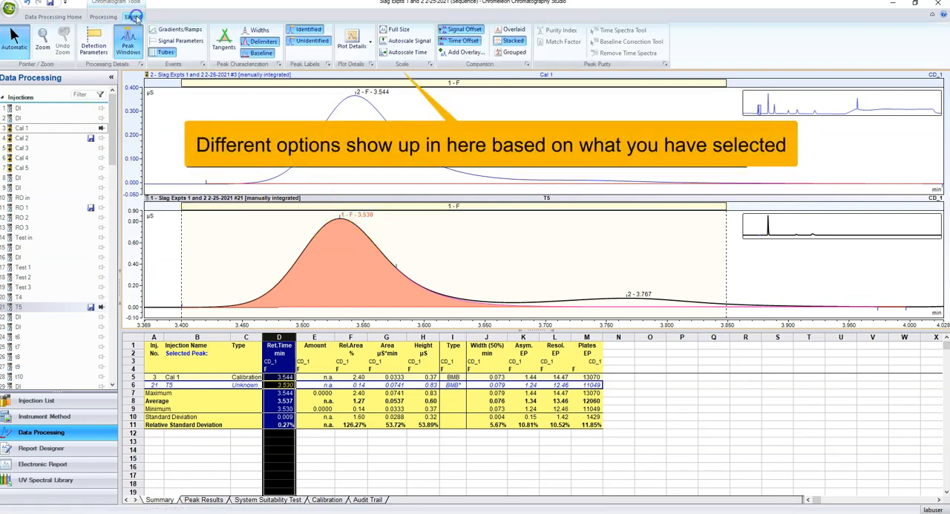
click(511, 30)
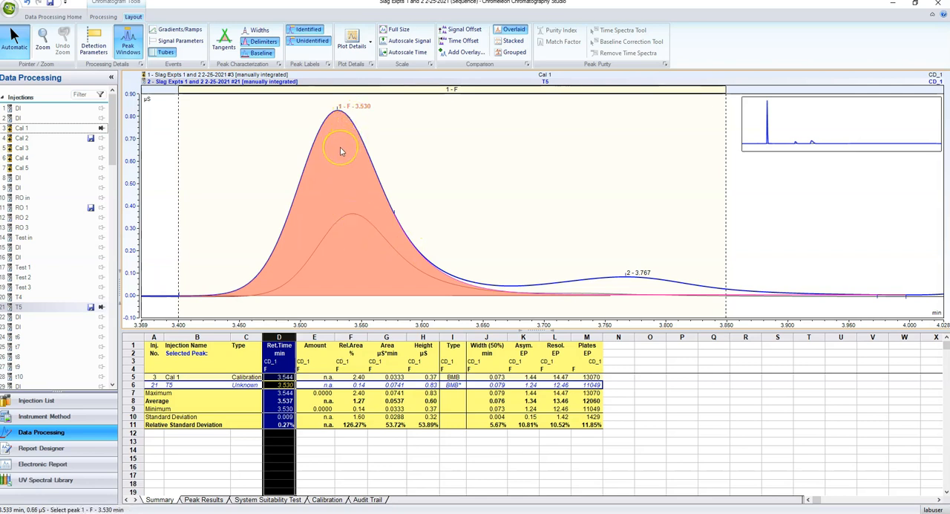
Display the Test 3 injection alone and show its processing method with the component table's calibration levels
click(45, 287)
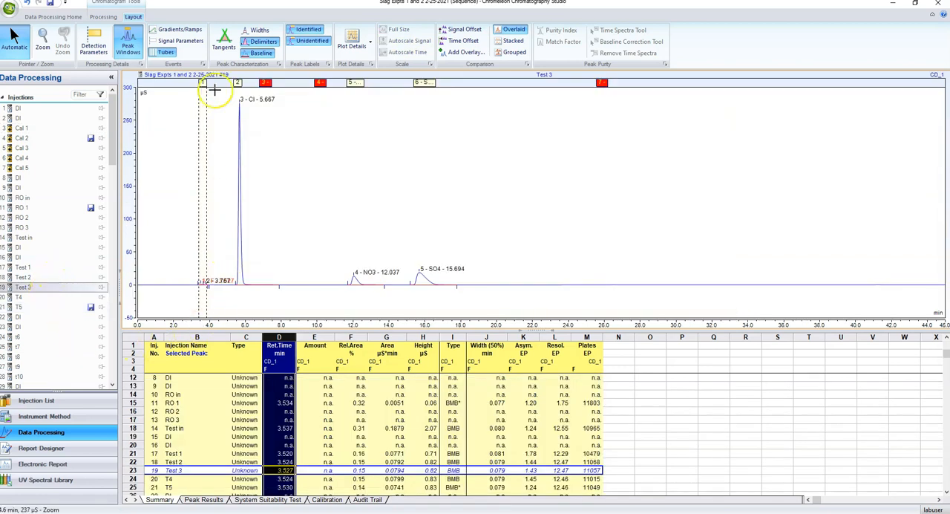
click(58, 18)
click(311, 30)
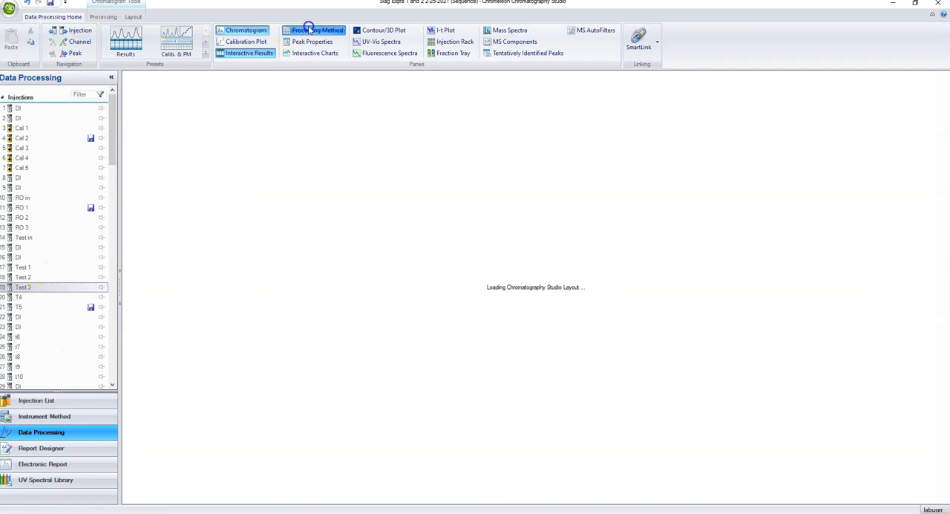
click(371, 435)
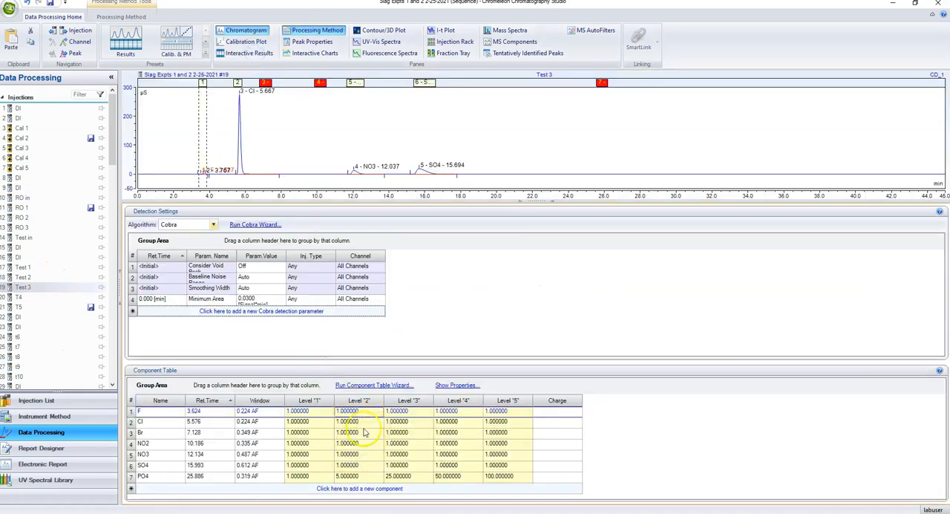